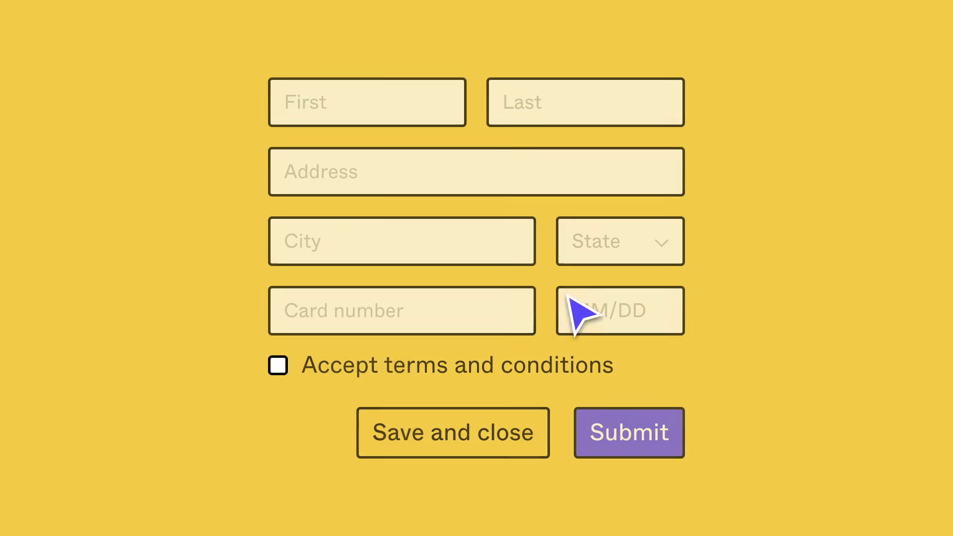
# In the intro demo form, enter the first name and keep Alaska as the state
pyautogui.click(357, 102)
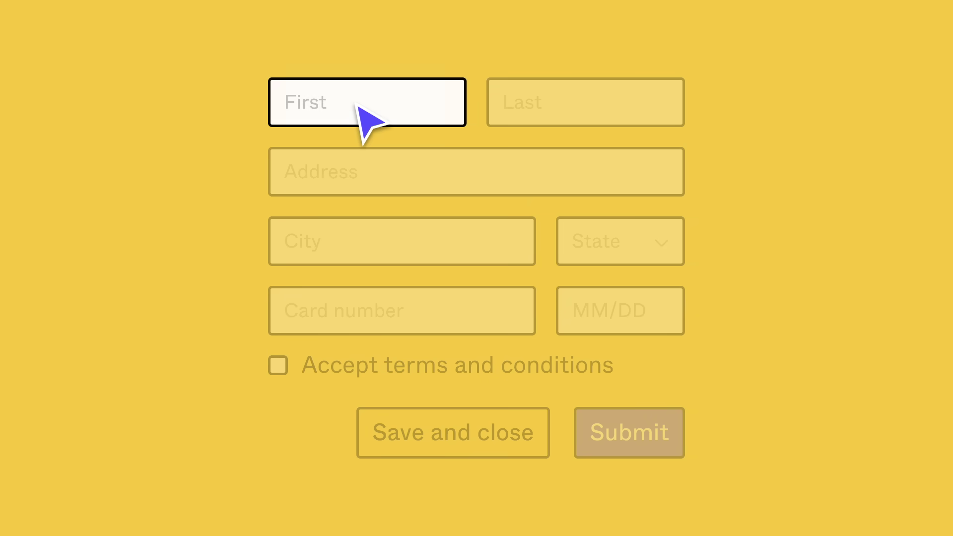
pyautogui.write('Daniel')
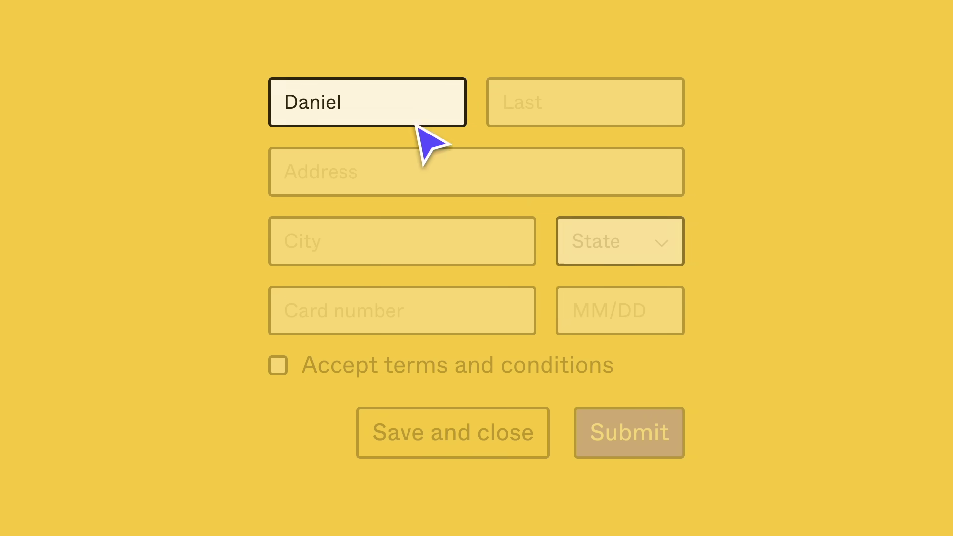
pyautogui.click(661, 251)
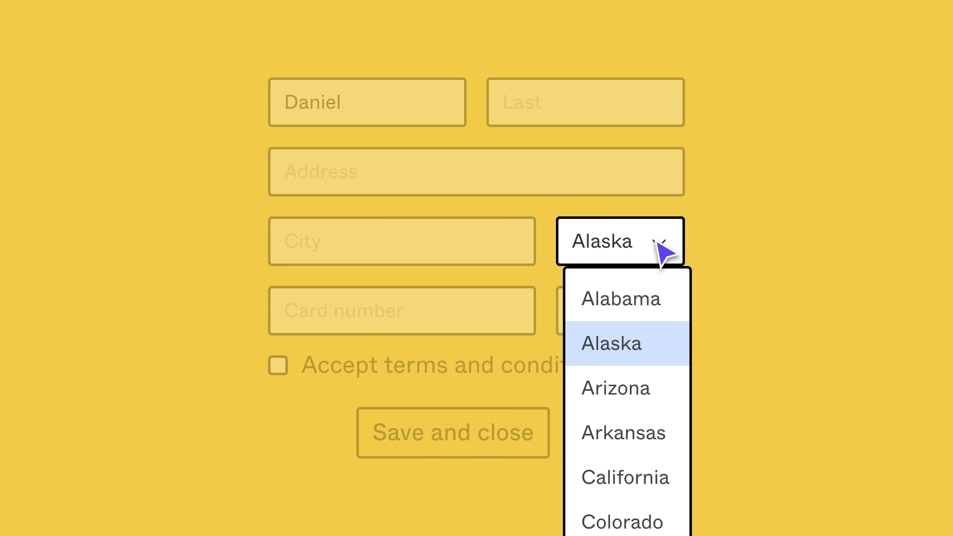
pyautogui.click(661, 251)
# Enter a card number, clear it as invalid, and accept the terms and conditions
pyautogui.click(418, 323)
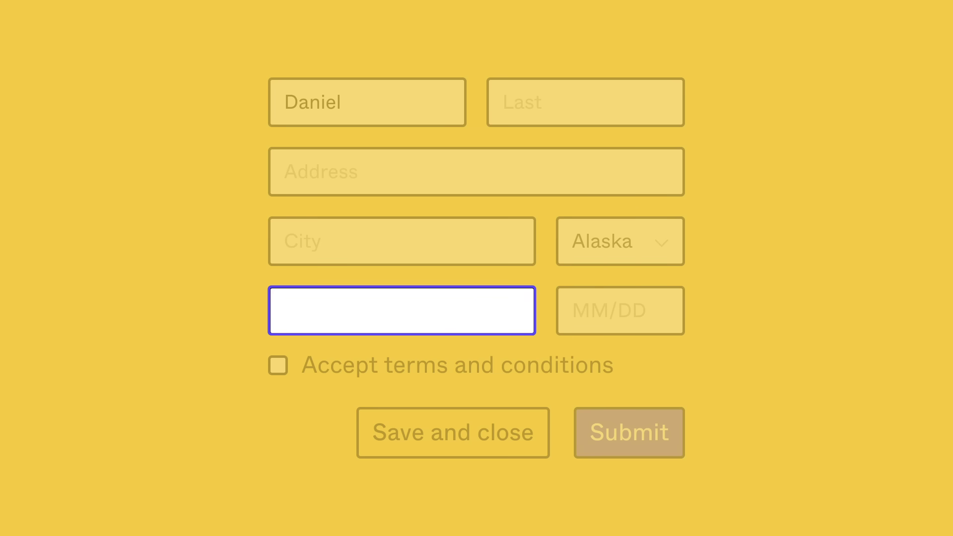
pyautogui.write('378282246310005')
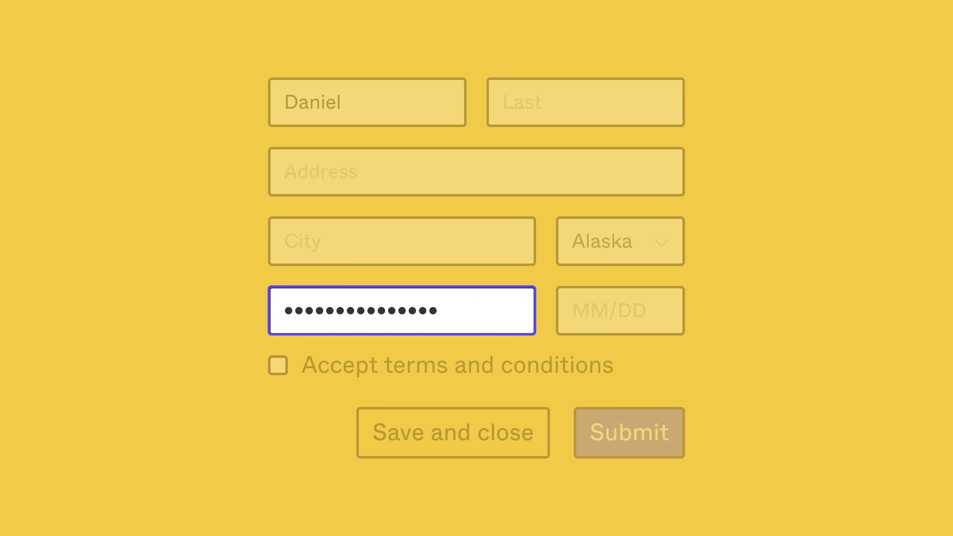
pyautogui.hotkey('ctrl', 'a')
pyautogui.press('BackSpace')
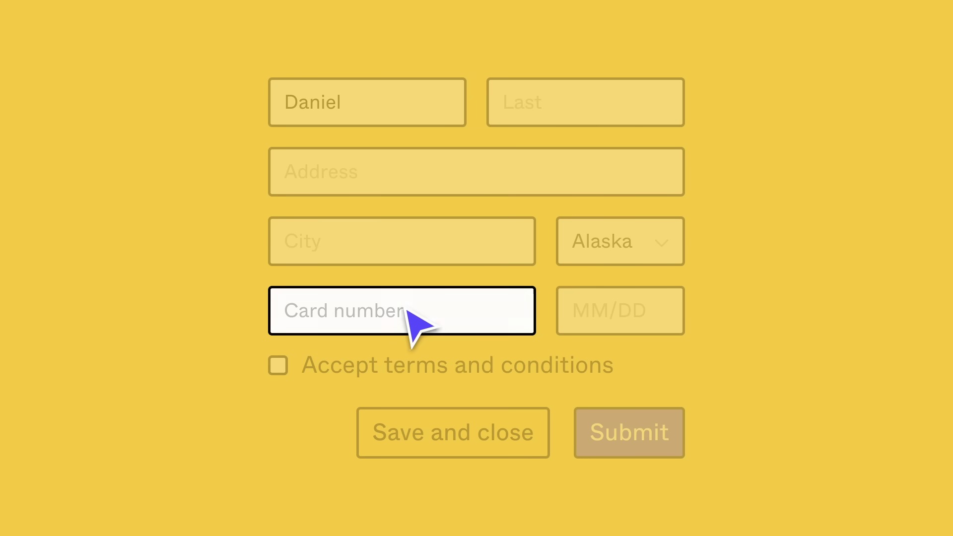
pyautogui.click(280, 369)
pyautogui.click(279, 367)
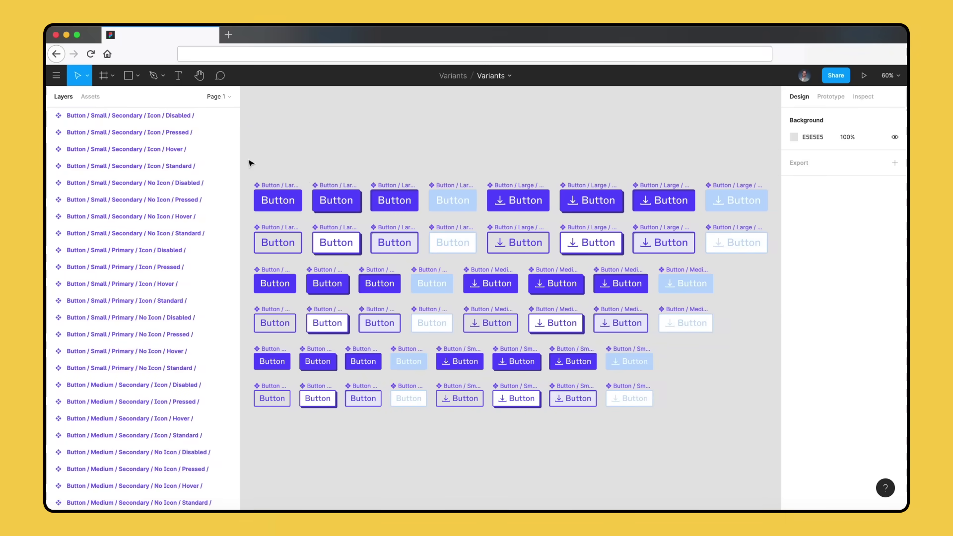
# Combine the 48 buttons as variants, name properties Size, Style, Icon, State, and open Team Library
pyautogui.moveTo(247, 158); pyautogui.dragTo(743, 433)
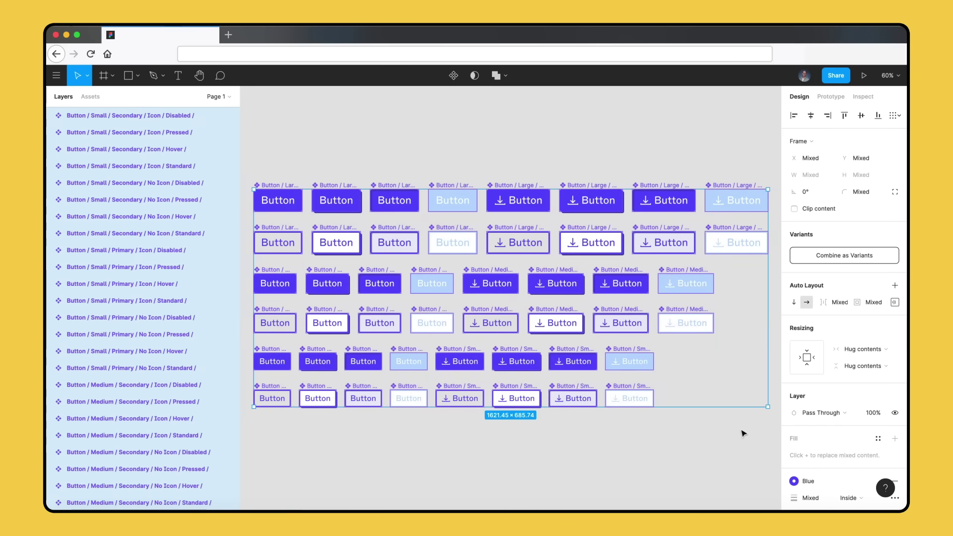
pyautogui.click(883, 254)
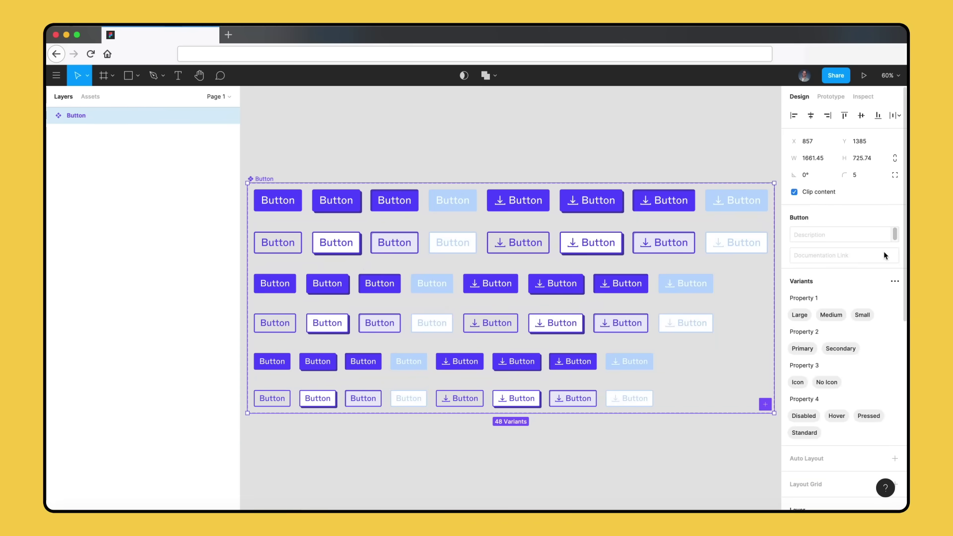
pyautogui.click(843, 297)
pyautogui.press('super+a')
pyautogui.write('Size')
pyautogui.press('Tab')
pyautogui.write('Style')
pyautogui.press('Tab')
pyautogui.write('Icon')
pyautogui.press('Tab')
pyautogui.write('State')
pyautogui.press('Return')
pyautogui.click(90, 97)
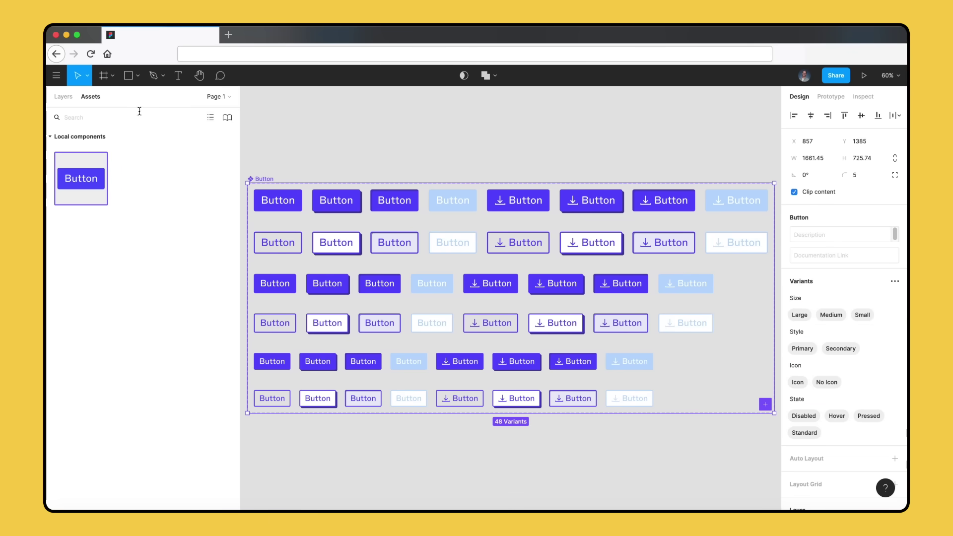
pyautogui.click(227, 118)
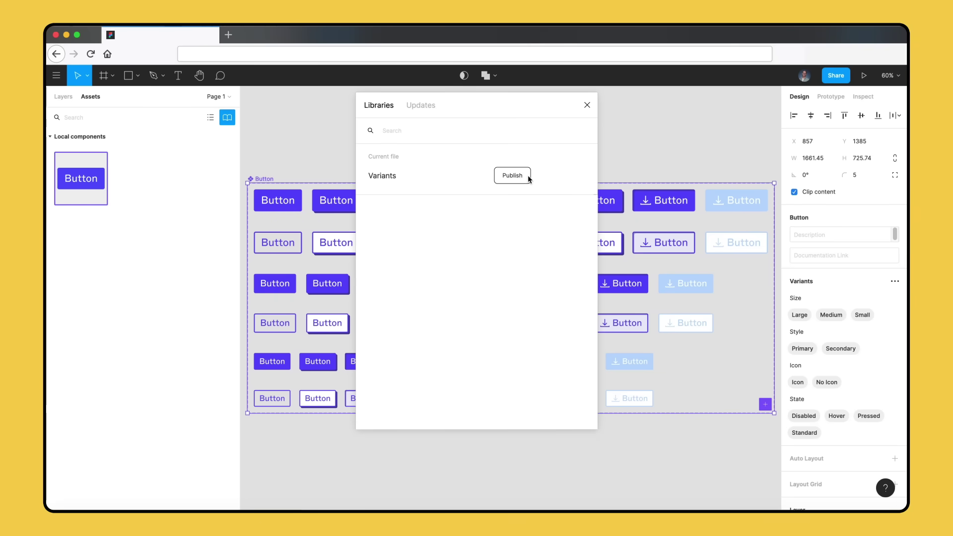
# Place a Button instance and set it to download icon, Secondary, Disabled and Small
pyautogui.click(587, 105)
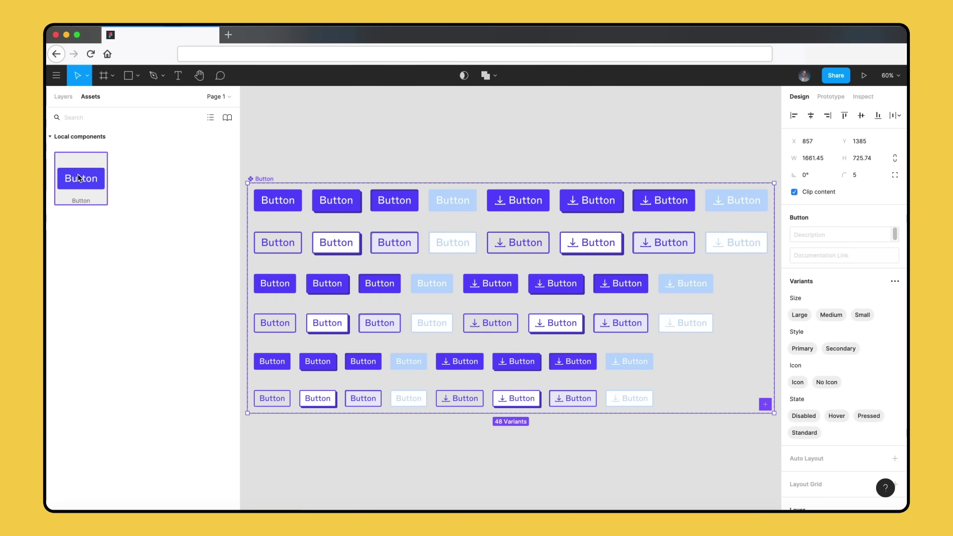
pyautogui.moveTo(81, 178); pyautogui.dragTo(485, 152)
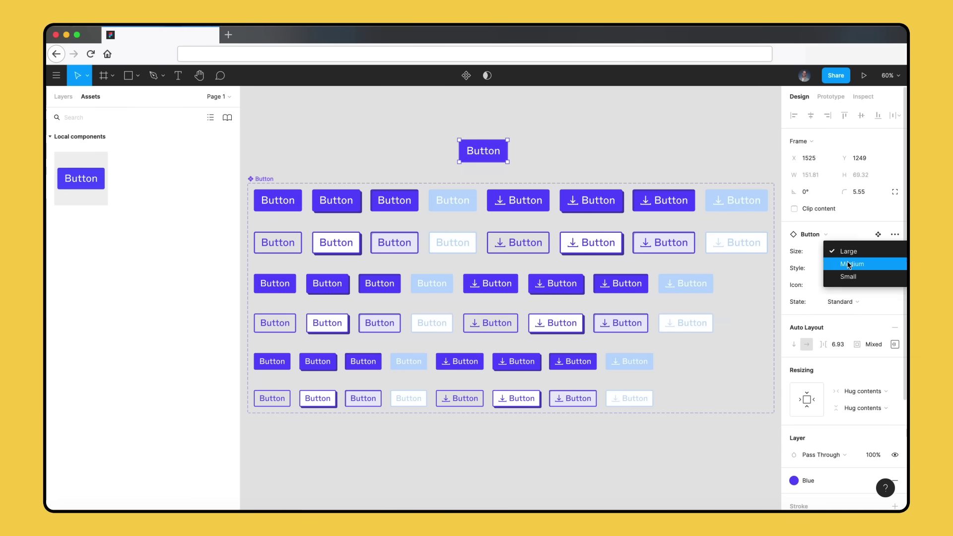
pyautogui.click(843, 285)
pyautogui.click(845, 274)
pyautogui.click(844, 284)
pyautogui.click(838, 267)
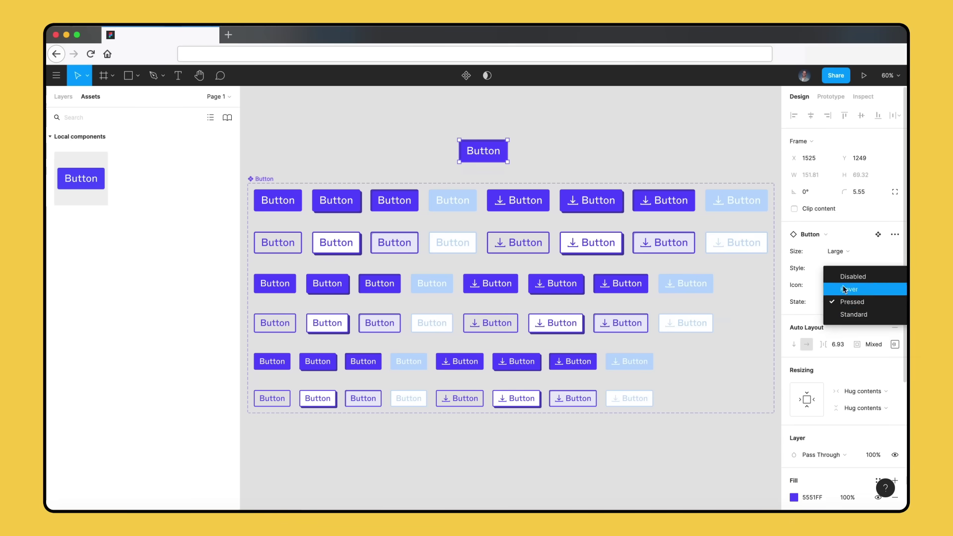
pyautogui.click(848, 285)
pyautogui.click(838, 301)
pyautogui.click(848, 336)
pyautogui.click(835, 251)
pyautogui.click(848, 299)
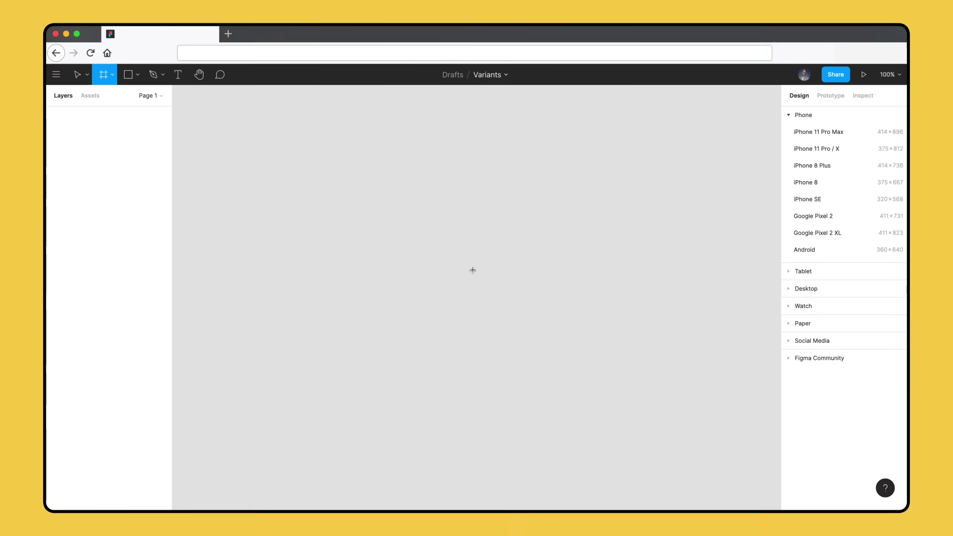
# Combine the 84-button grid into one variant set with properties Type, Size, State and Icon
pyautogui.moveTo(472, 269); pyautogui.dragTo(481, 280)
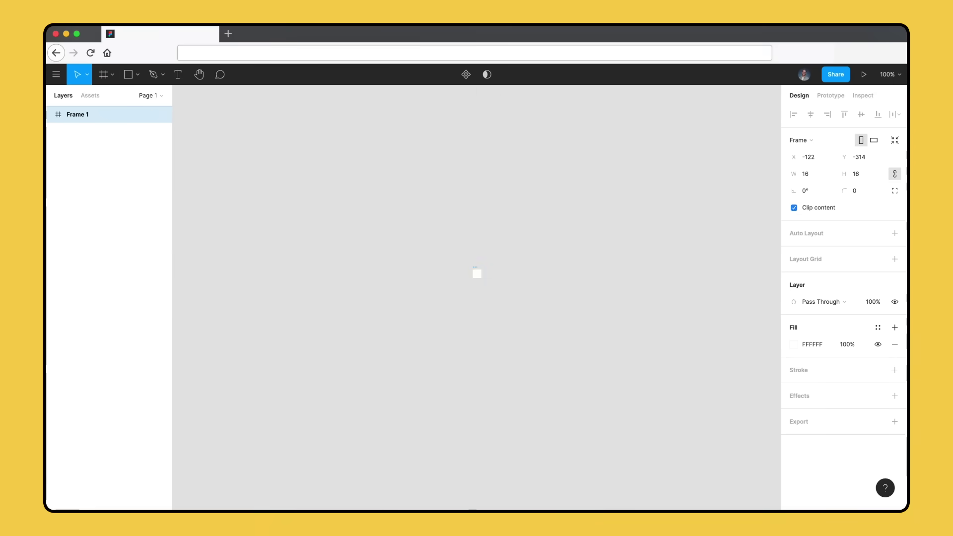
pyautogui.hotkey('shift', '2')
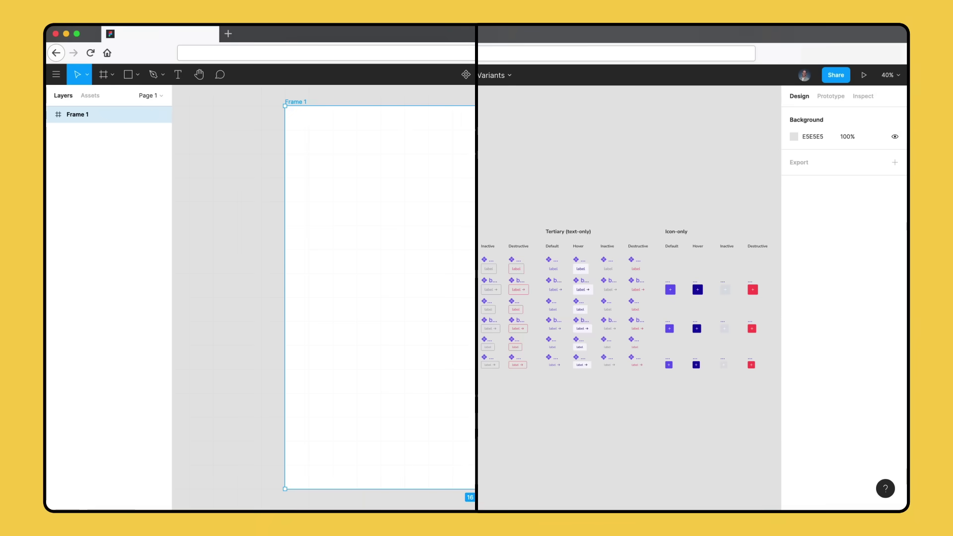
pyautogui.moveTo(478, 251); pyautogui.dragTo(765, 387)
pyautogui.click(880, 256)
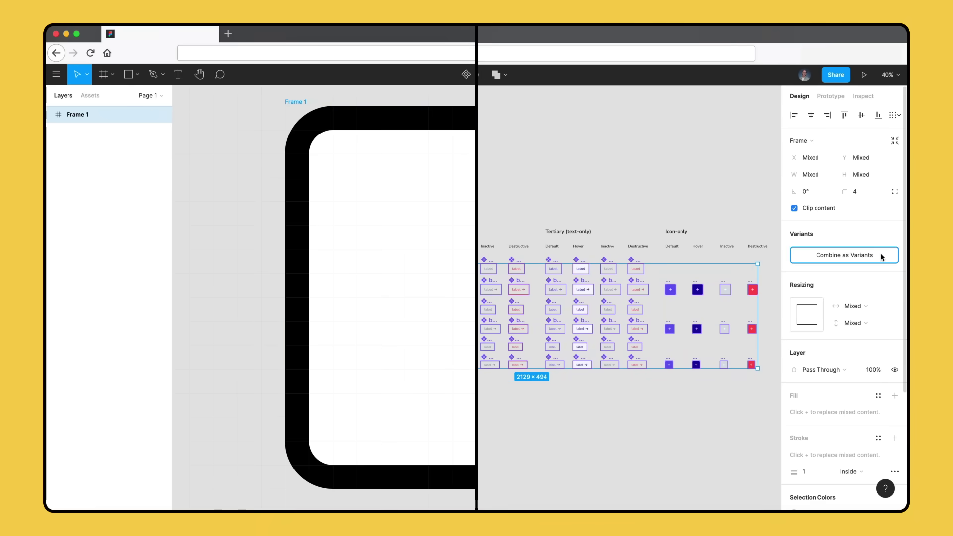
pyautogui.click(832, 298)
pyautogui.write('Type')
pyautogui.click(832, 347)
pyautogui.write('SiUncheckedze')
pyautogui.click(833, 380)
pyautogui.press('Return')
pyautogui.write('State')
pyautogui.click(832, 429)
pyautogui.write('Icon')
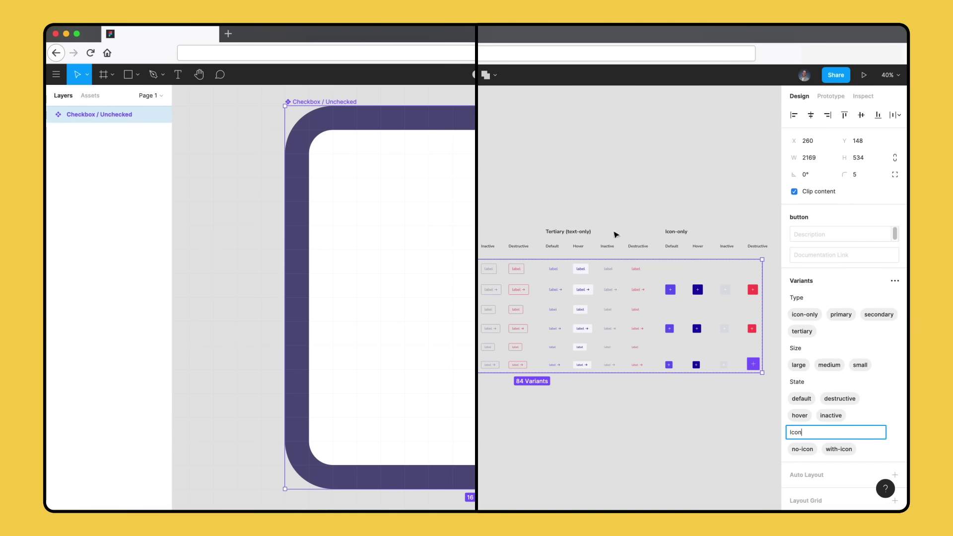
pyautogui.press('Return')
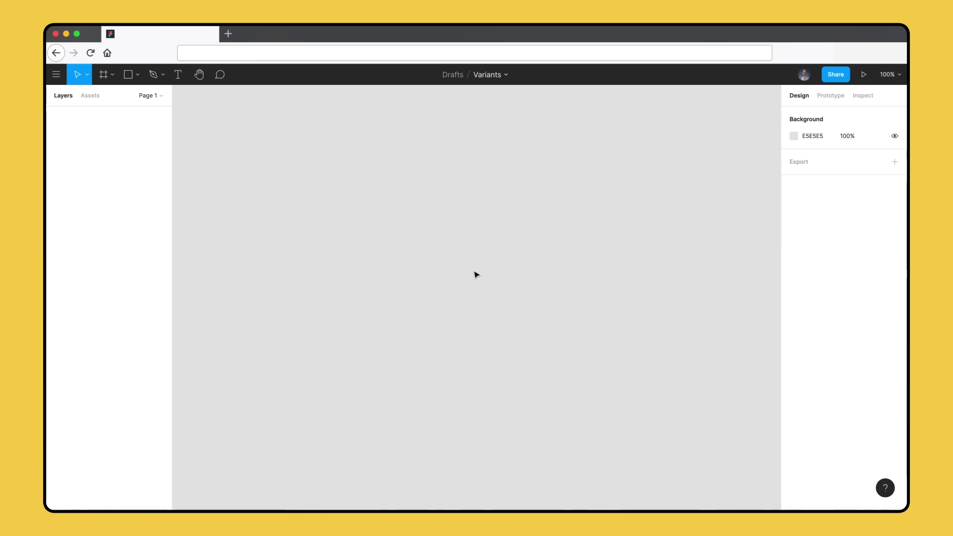
# Draw a 16×16 frame and give it a corner radius of 2
pyautogui.press('f')
pyautogui.moveTo(474, 271); pyautogui.dragTo(482, 280)
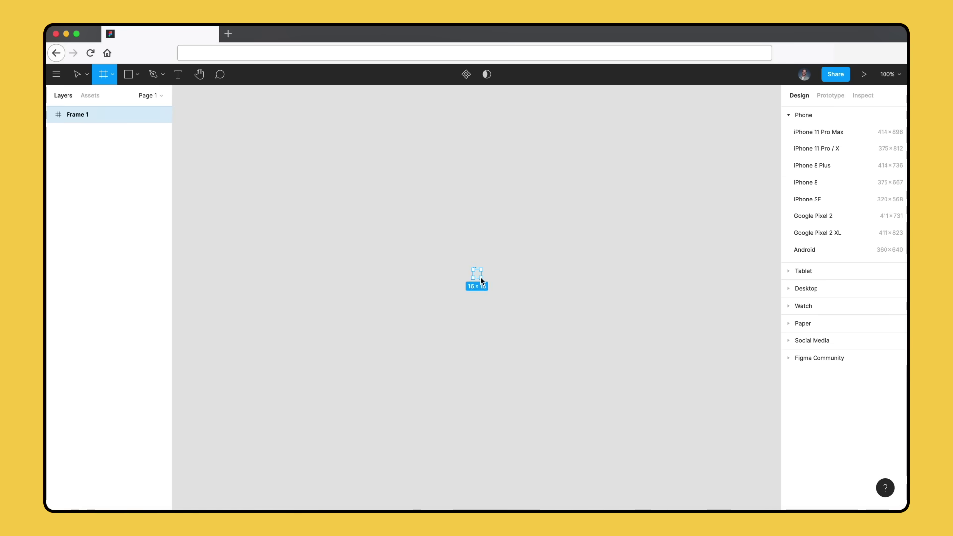
pyautogui.hotkey('shift', '2')
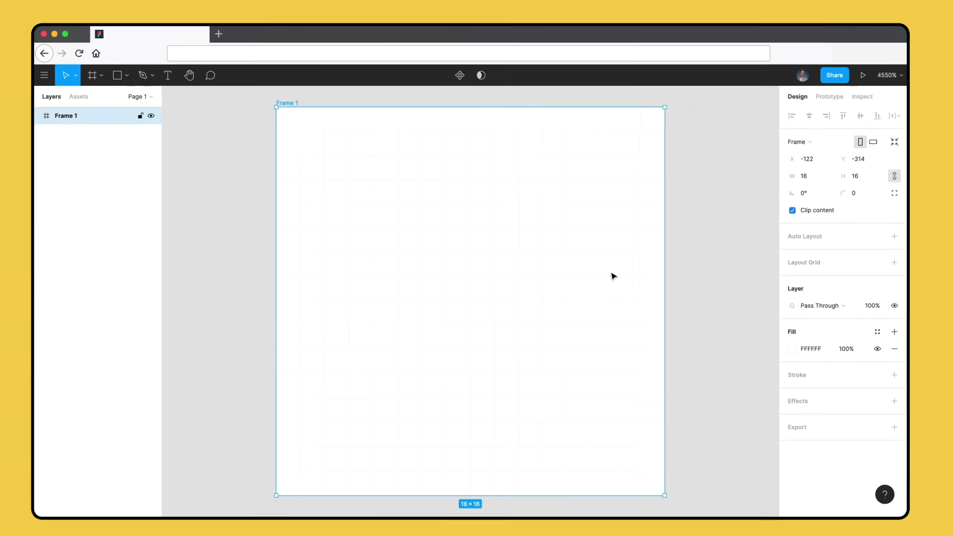
pyautogui.click(863, 194)
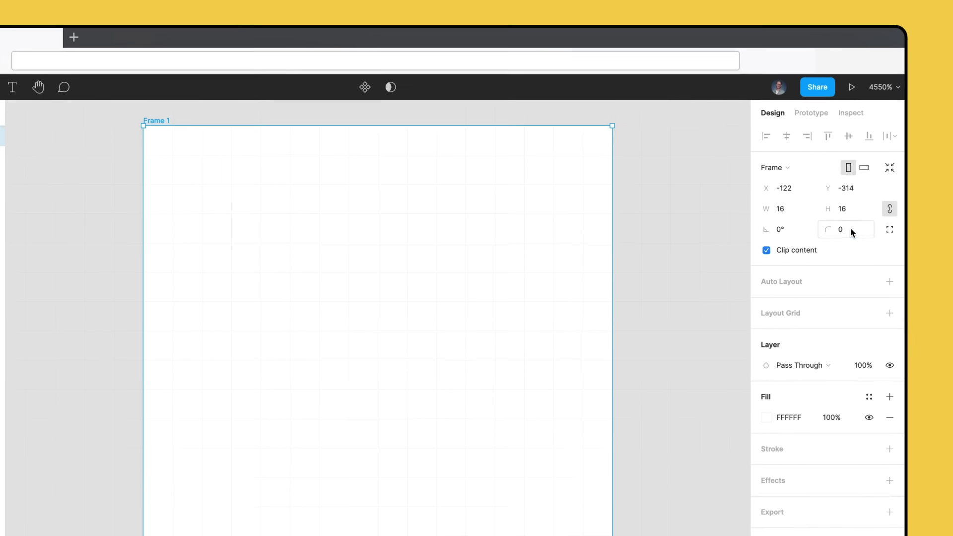
pyautogui.write('2')
pyautogui.press('Return')
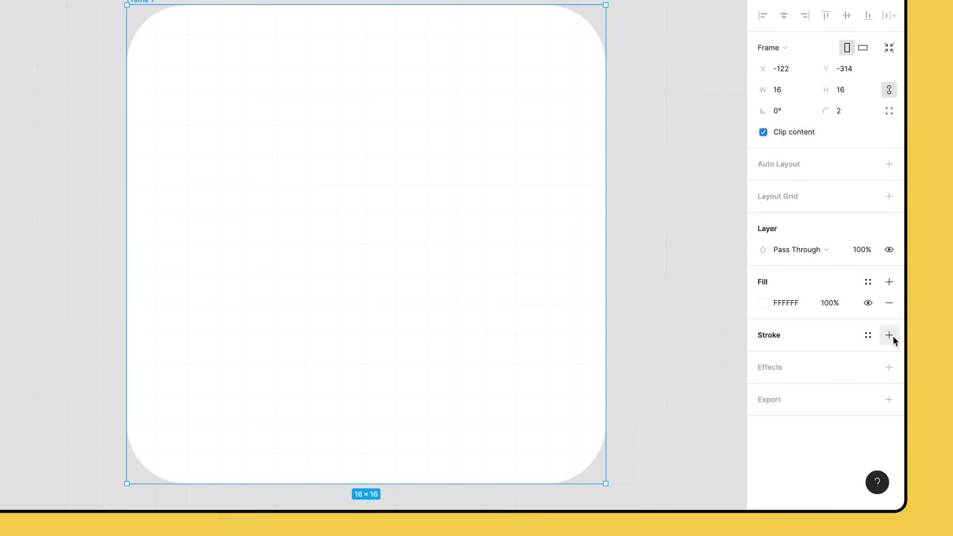
# Add a 52527A stroke, rename the frame 'Checkbox / Unchecked', and make it a component
pyautogui.click(889, 419)
pyautogui.click(805, 442)
pyautogui.write('52527A')
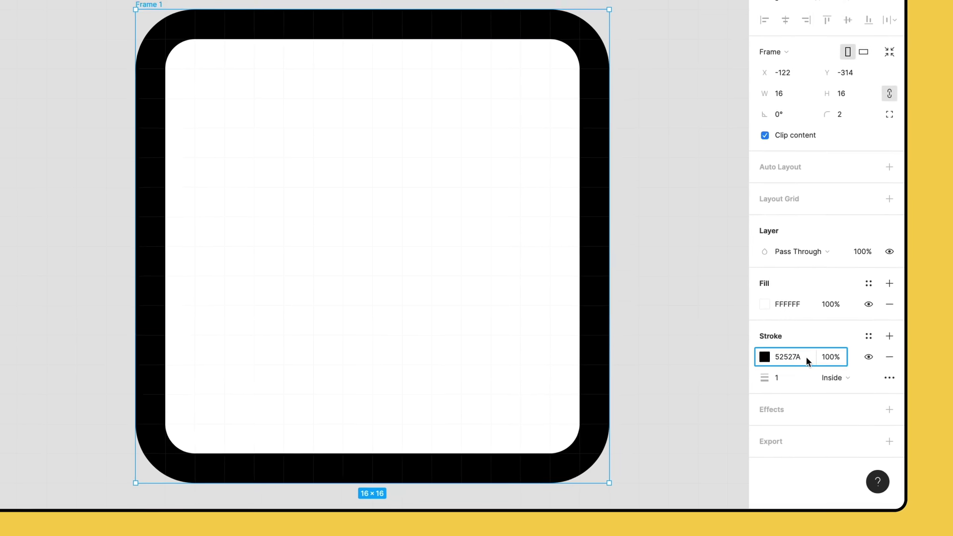
pyautogui.press('Return')
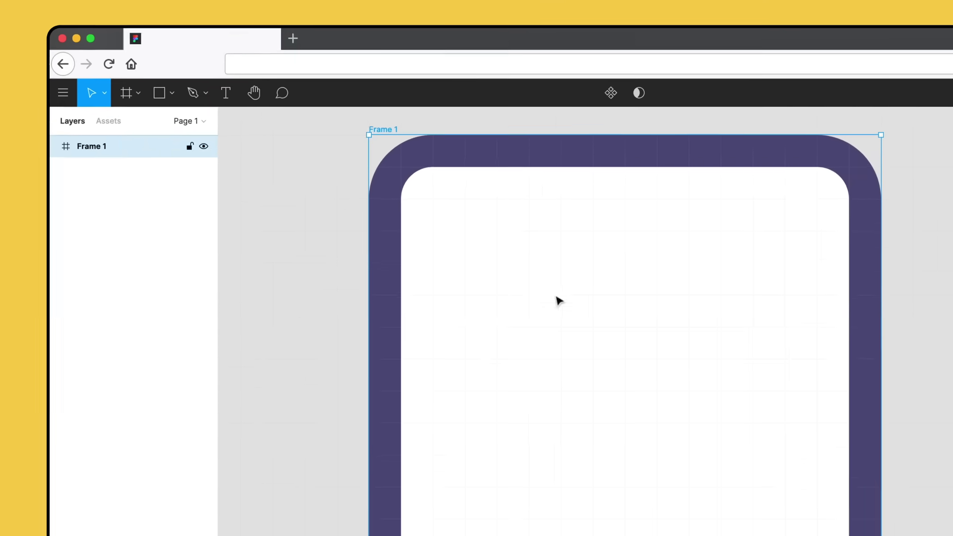
pyautogui.doubleClick(89, 114)
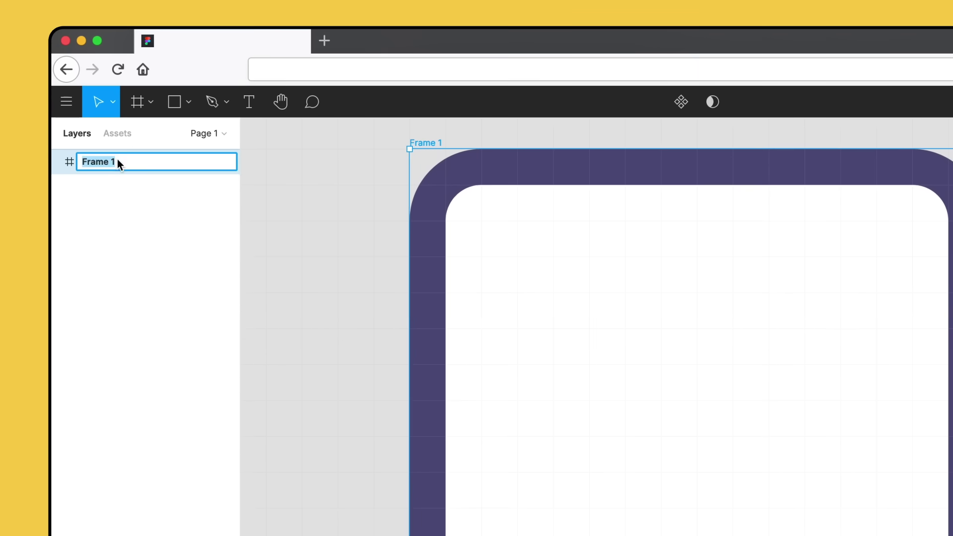
pyautogui.write('Checkbox / Unchecked')
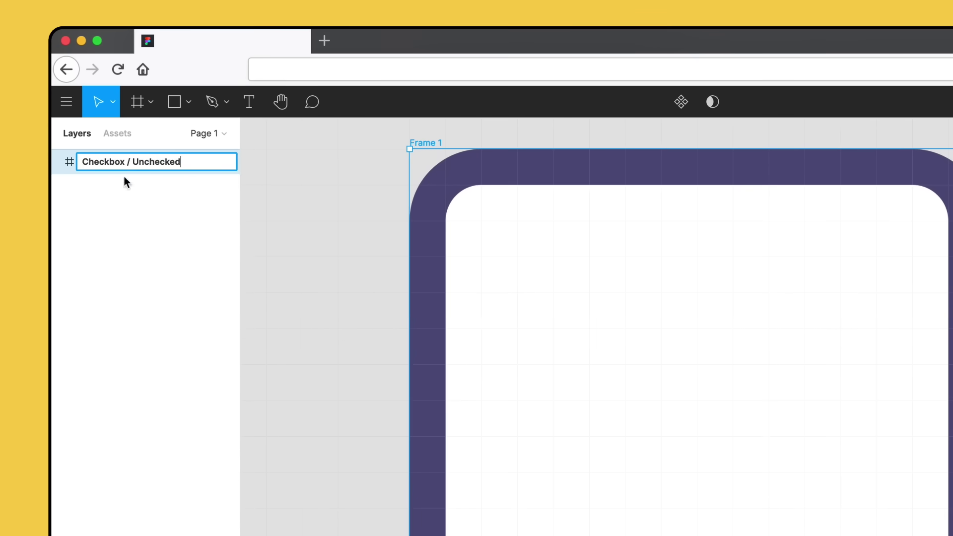
pyautogui.press('Return')
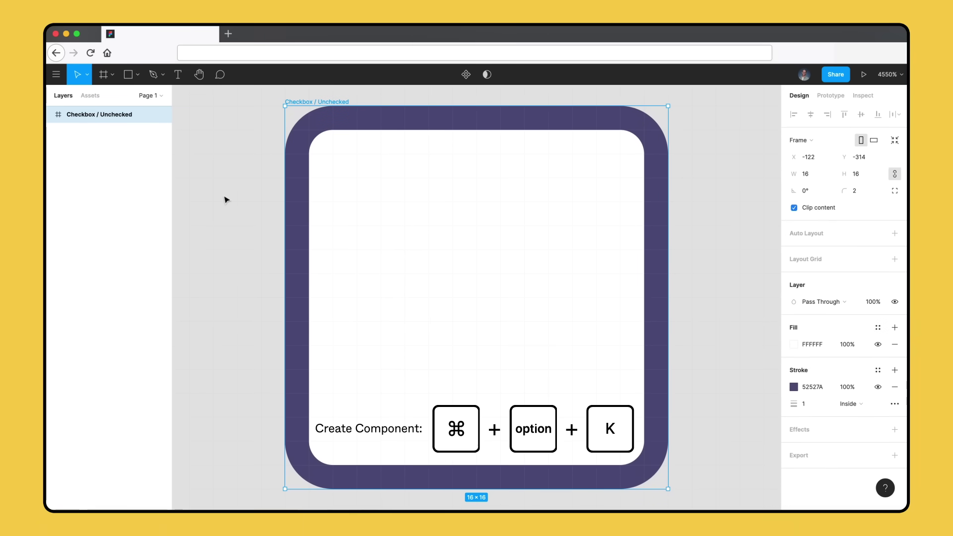
pyautogui.press('super+alt+k')
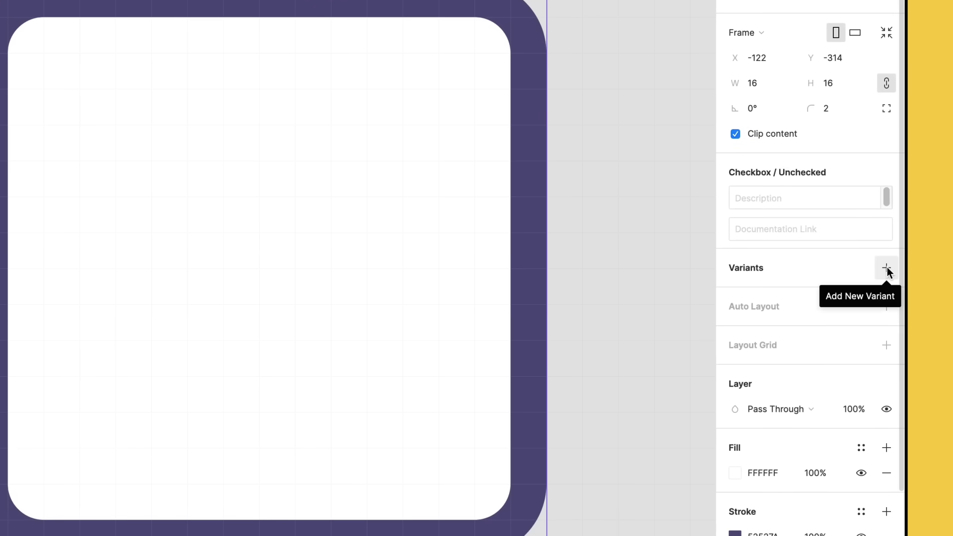
# Add a second variant, Variant2, to the Checkbox component and zoom to fit the set
pyautogui.click(886, 268)
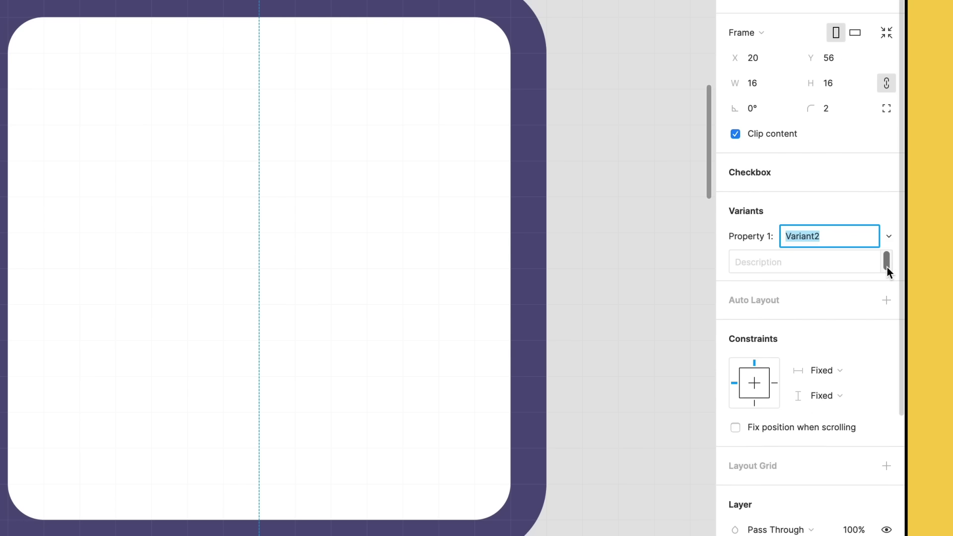
pyautogui.click(630, 160)
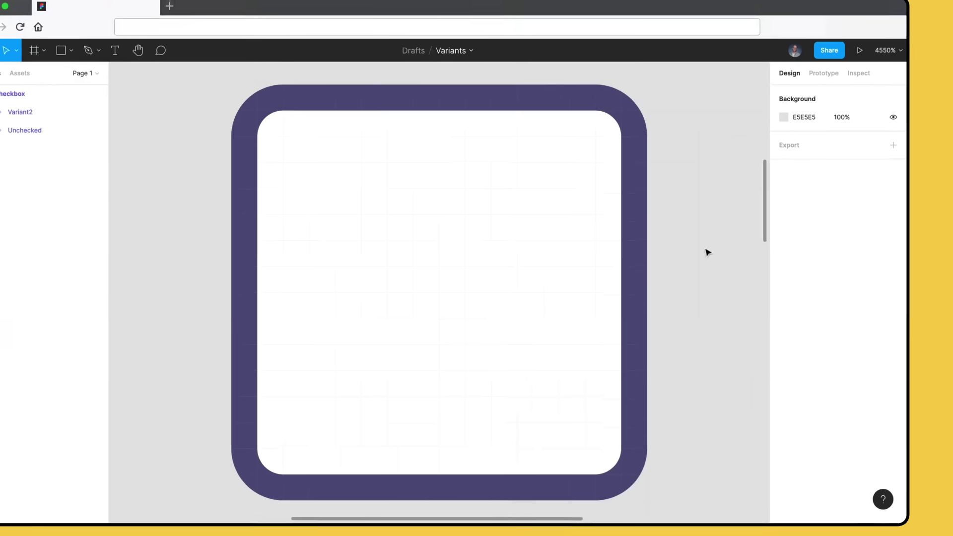
pyautogui.hotkey('shift', '2')
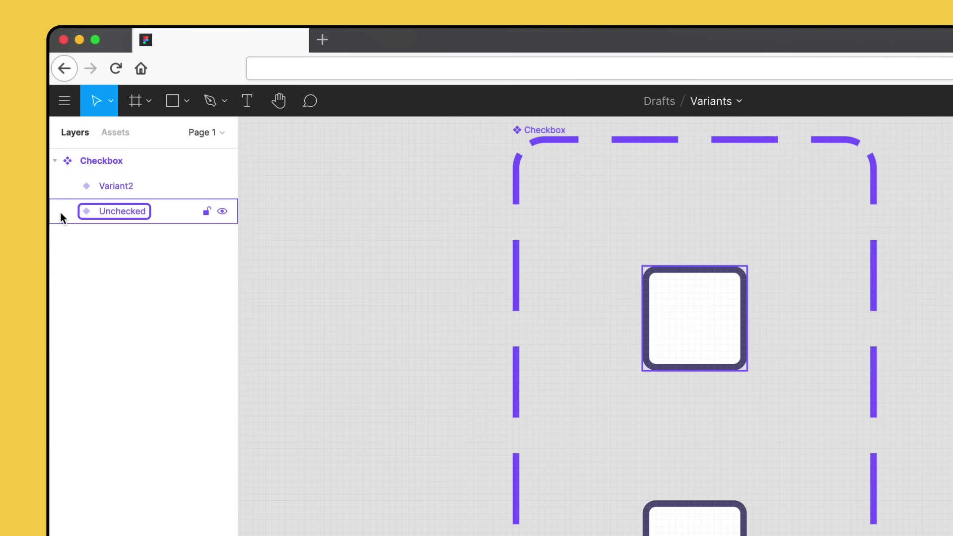
pyautogui.click(64, 190)
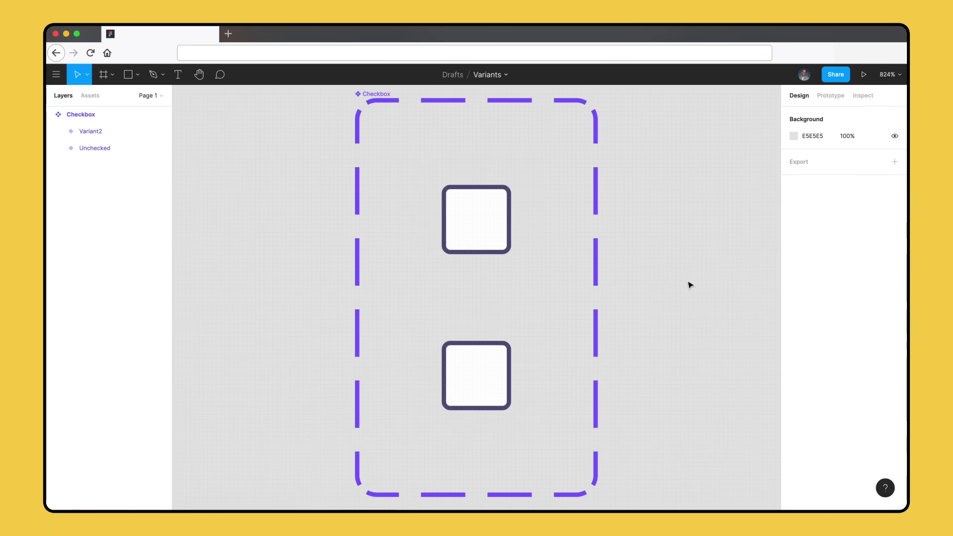
pyautogui.click(134, 153)
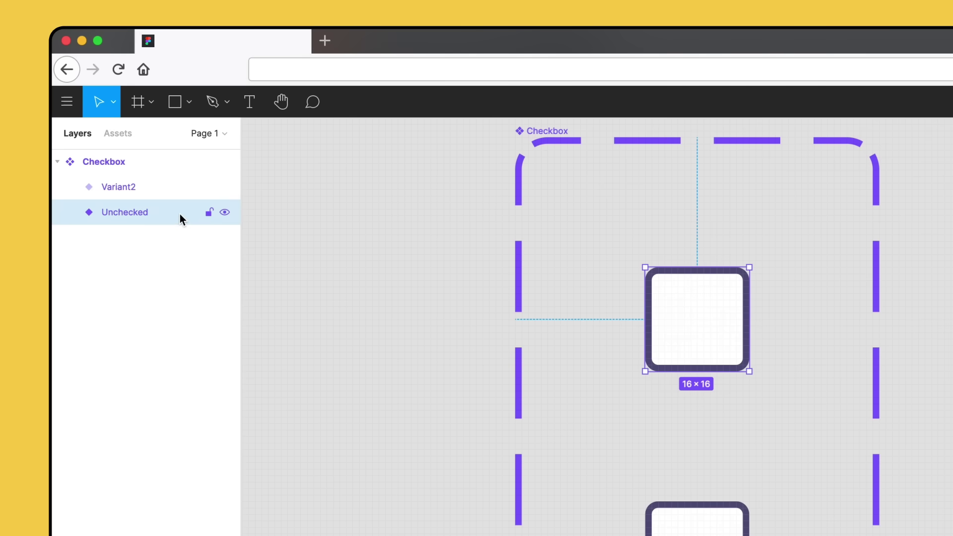
pyautogui.press('super+r')
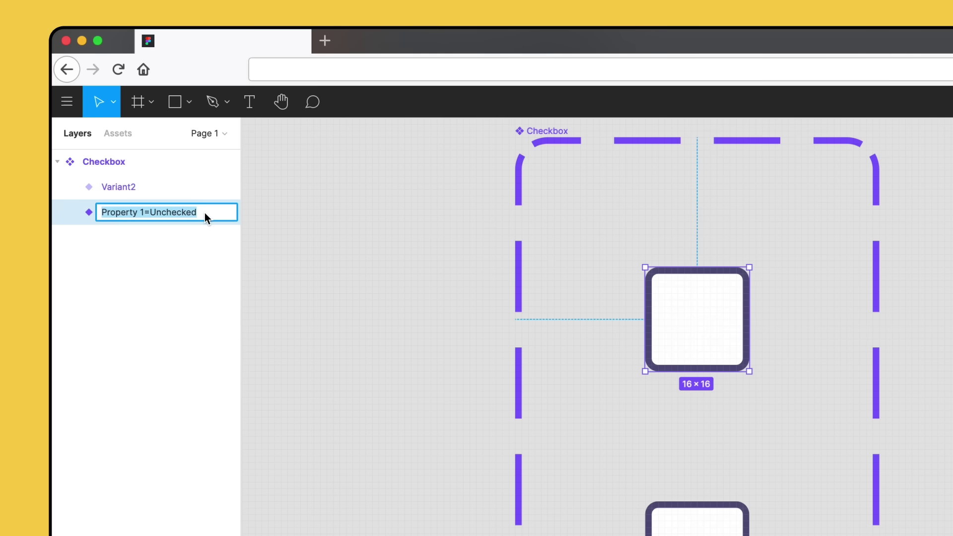
pyautogui.click(529, 135)
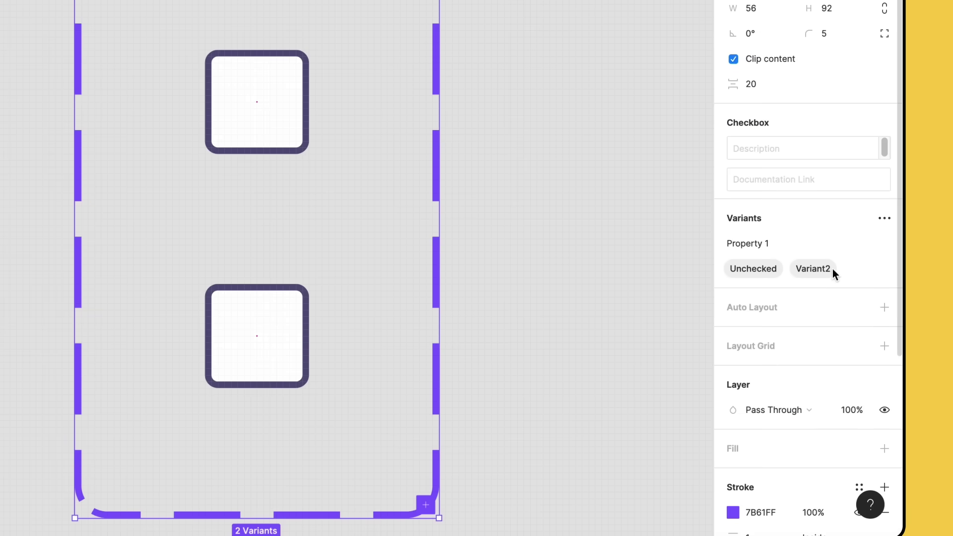
# Rename the Variant2 value to Checked, undoing an accidental duplicate 'Unchecked' name
pyautogui.doubleClick(832, 269)
pyautogui.write('Unche')
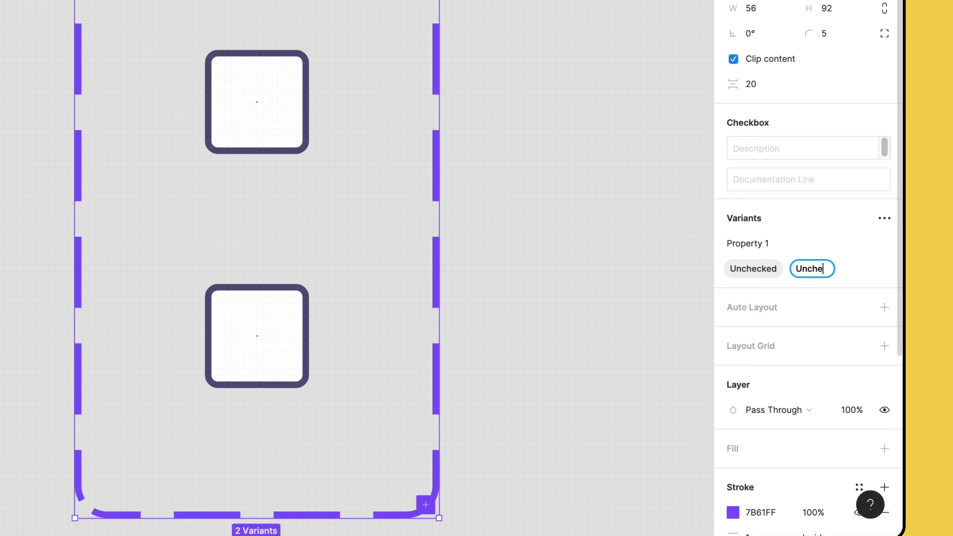
pyautogui.write('cked')
pyautogui.press('Return')
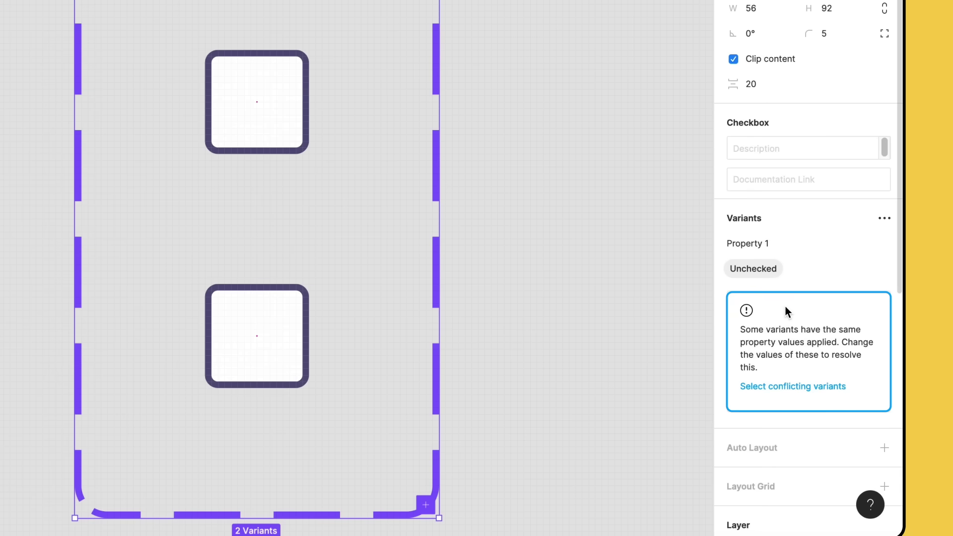
pyautogui.press('super+z')
pyautogui.doubleClick(831, 269)
pyautogui.write('Checked')
pyautogui.press('Return')
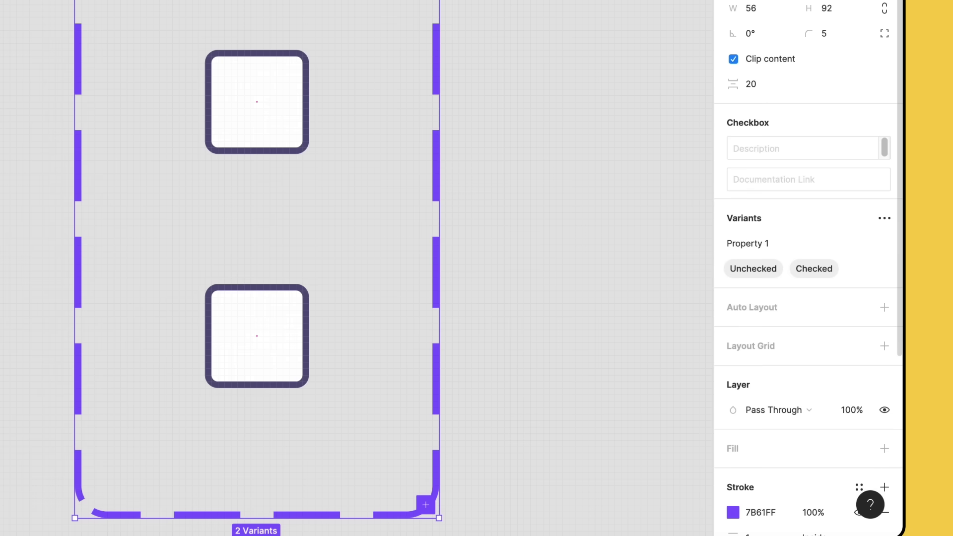
# Rename the Property 1 property to State and deselect the set
pyautogui.doubleClick(764, 243)
pyautogui.write('State')
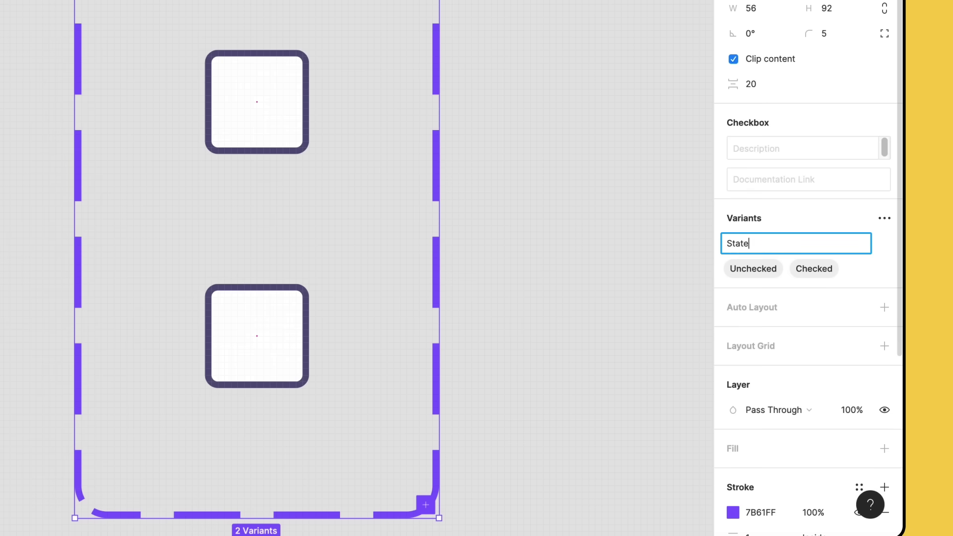
pyautogui.press('Return')
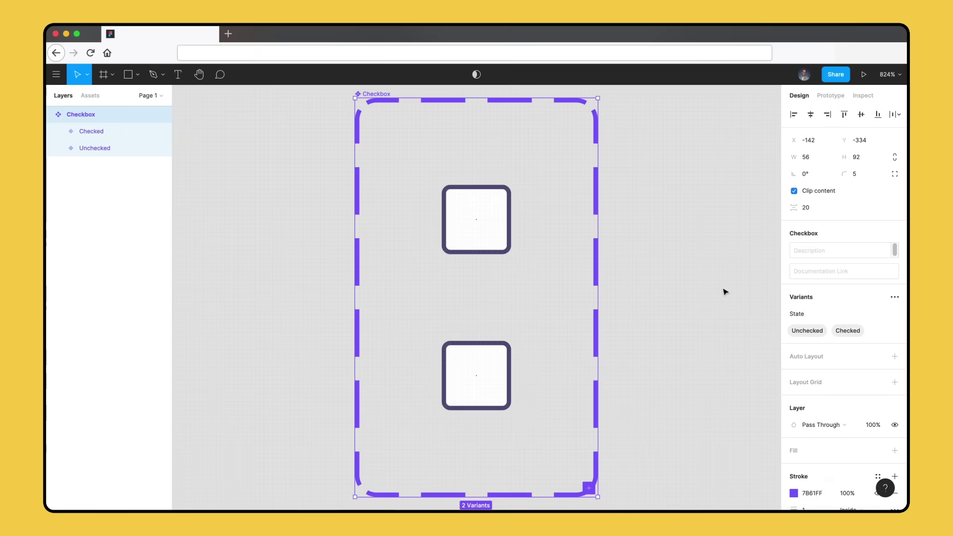
pyautogui.click(697, 281)
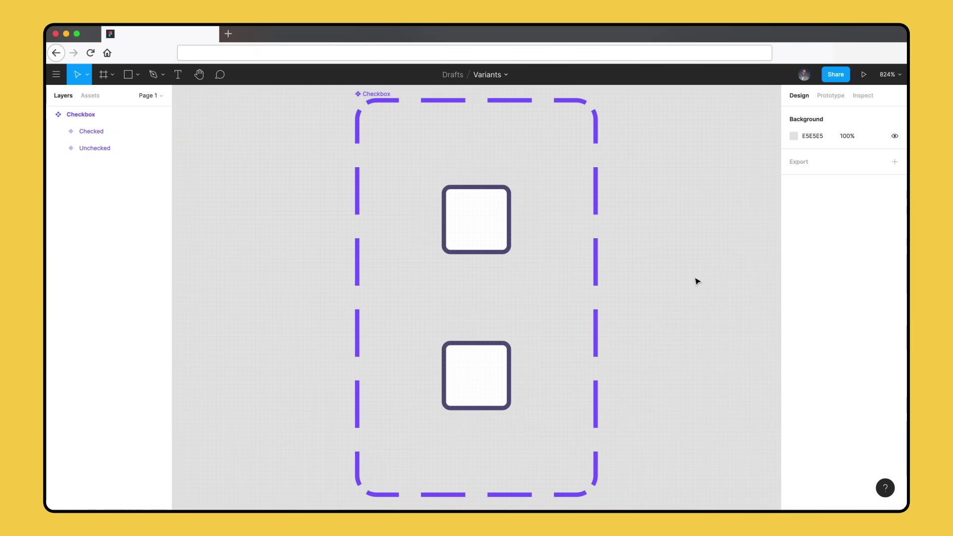
# Draw a small square with corner radius 1 centred inside the Checked variant
pyautogui.click(498, 372)
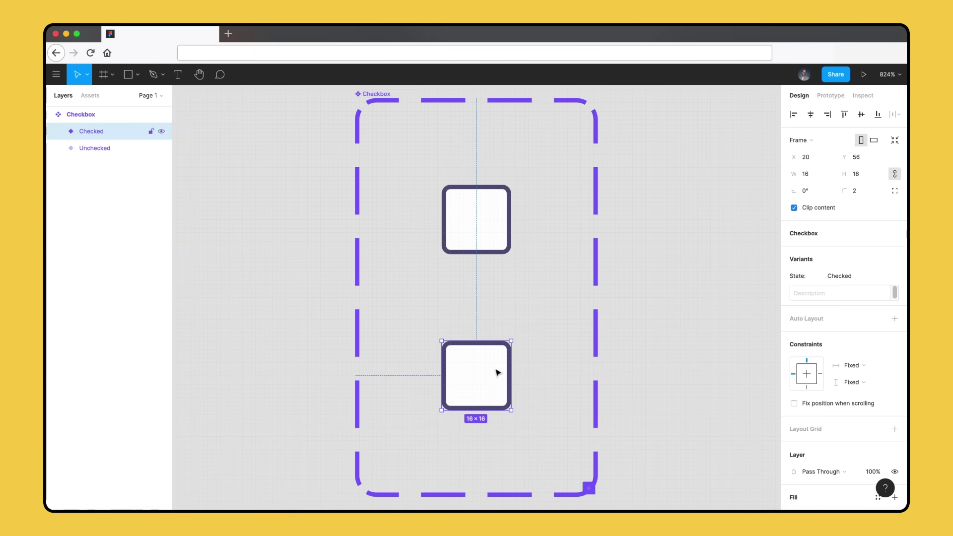
pyautogui.press('r')
pyautogui.moveTo(459, 354); pyautogui.dragTo(494, 388)
pyautogui.click(863, 175)
pyautogui.write('1')
pyautogui.click(814, 117)
pyautogui.click(861, 114)
# Fill the inner square with 605DEC, then select the Checkbox component set
pyautogui.click(830, 327)
pyautogui.write('605DEC')
pyautogui.press('Return')
pyautogui.click(689, 266)
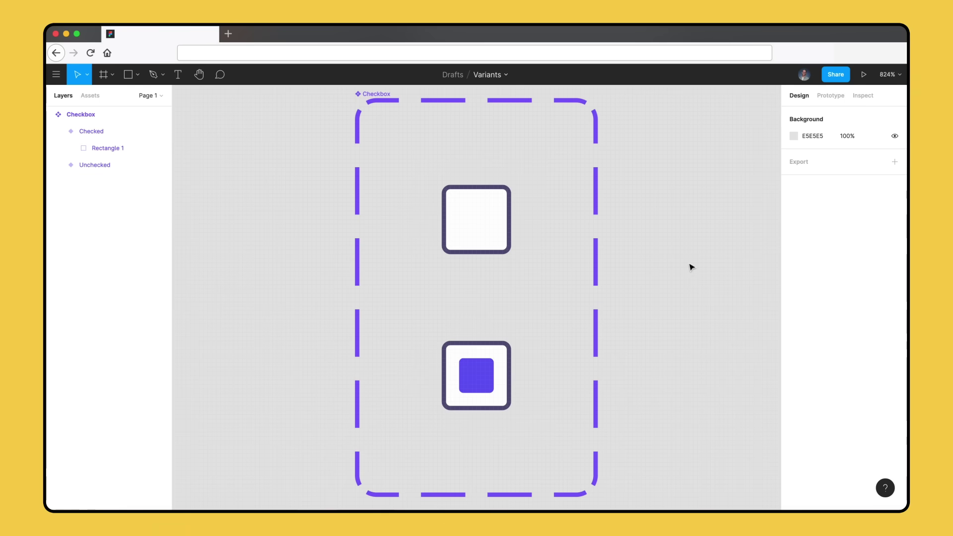
pyautogui.click(405, 115)
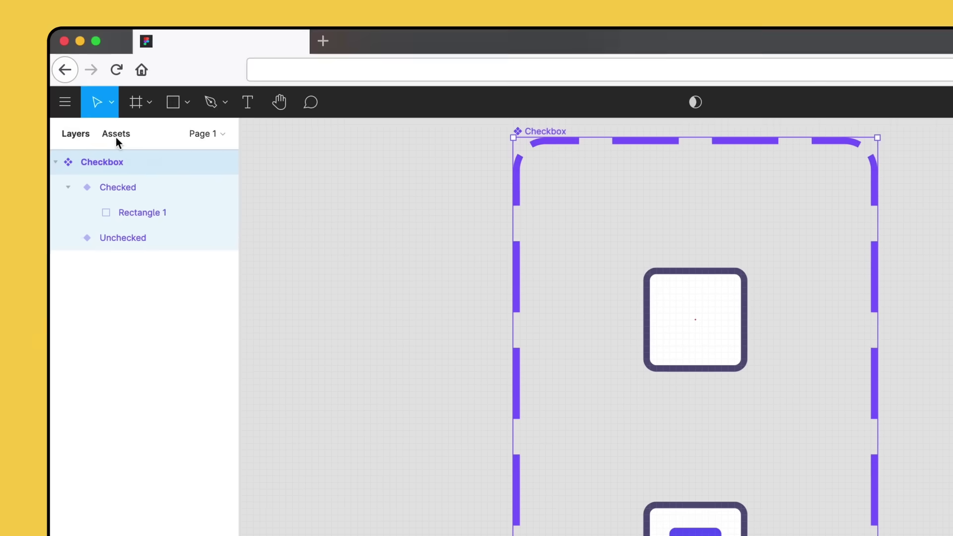
# Drag a Checkbox instance from Local components onto the canvas left of the set
pyautogui.click(117, 138)
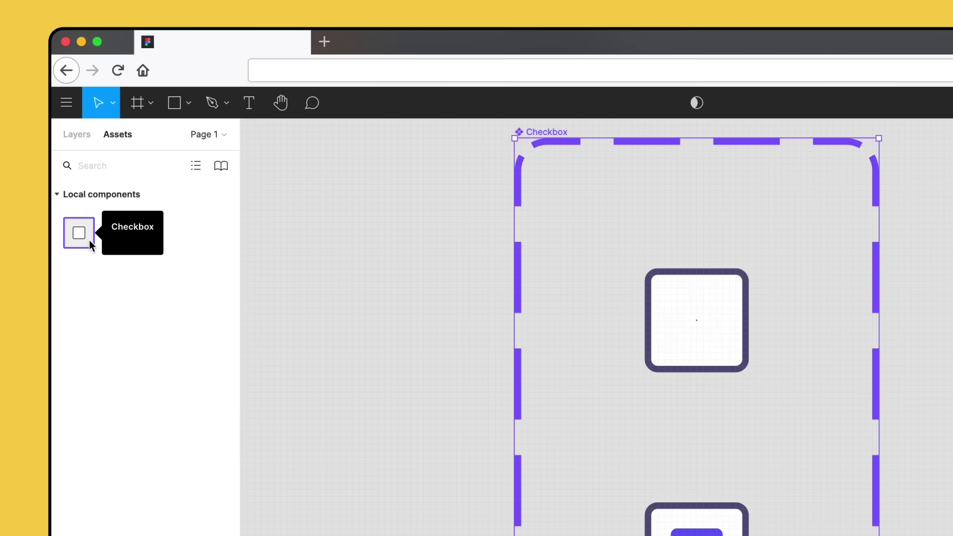
pyautogui.moveTo(91, 245); pyautogui.dragTo(329, 130)
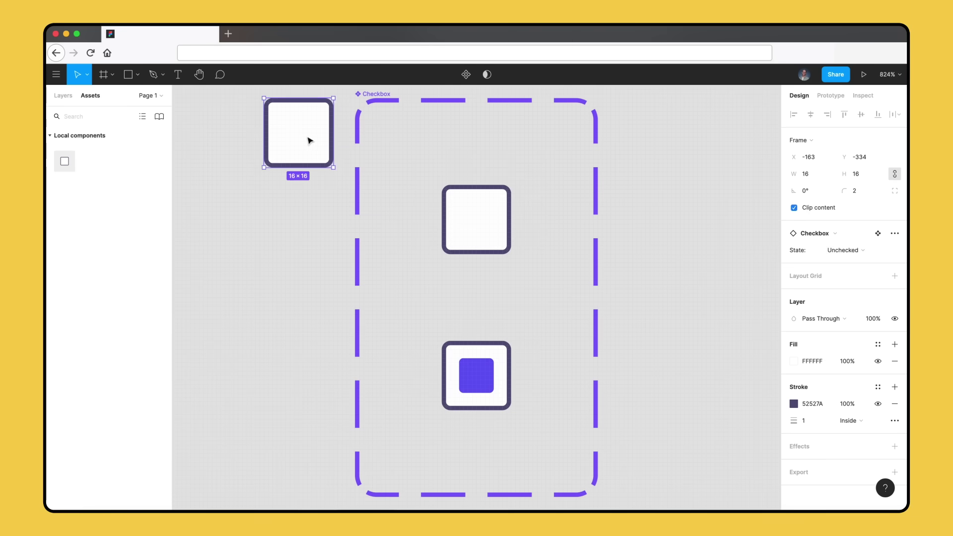
pyautogui.press('super+a')
pyautogui.hotkey('shift', '2')
pyautogui.click(287, 131)
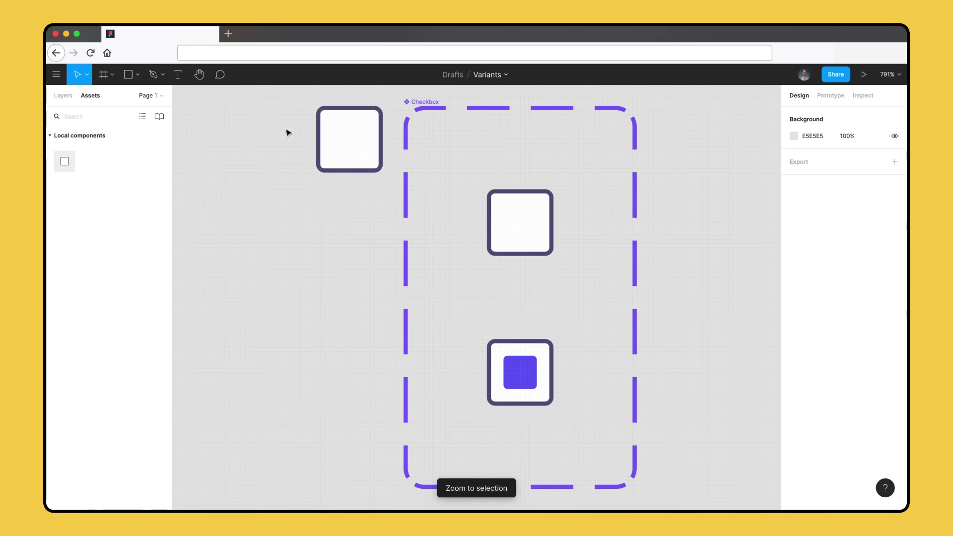
# Switch the Checkbox instance's State to Checked and back to Unchecked
pyautogui.click(350, 139)
pyautogui.click(893, 250)
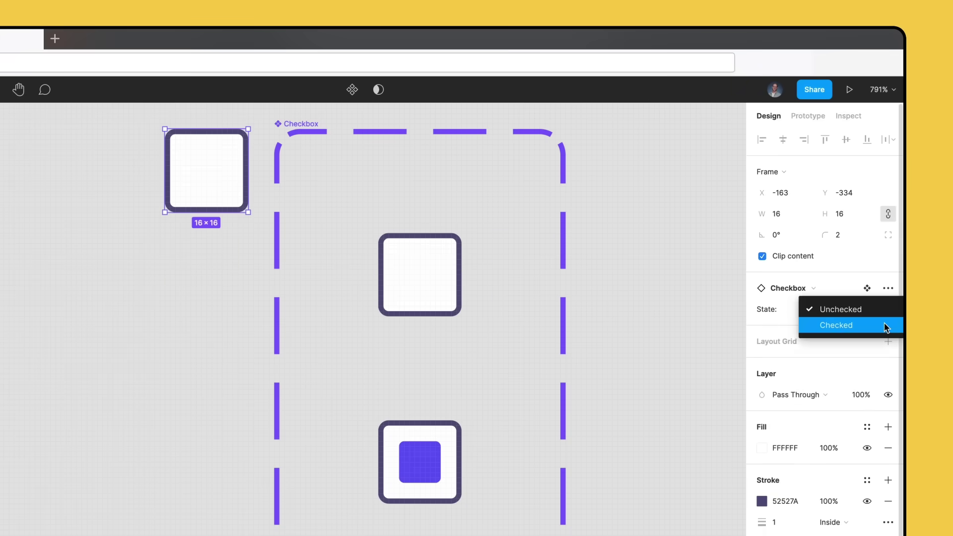
pyautogui.click(886, 325)
pyautogui.click(843, 309)
pyautogui.click(884, 296)
pyautogui.click(656, 389)
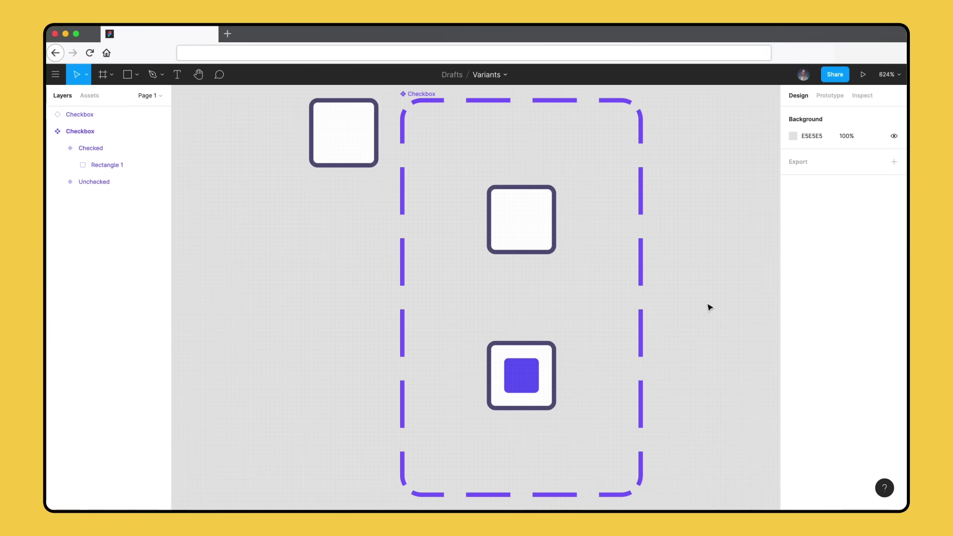
# Give both boxes of the copied set a corner radius of 100
pyautogui.click(411, 94)
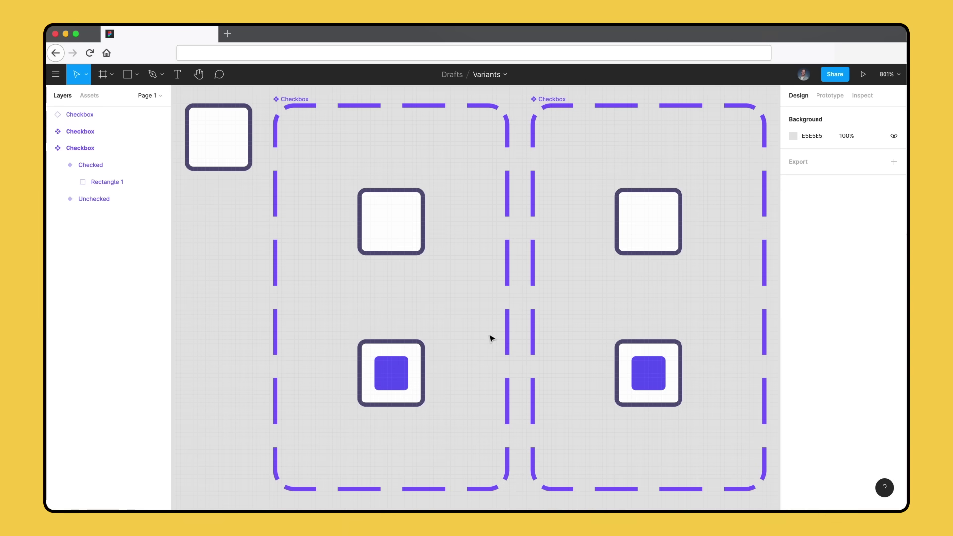
pyautogui.moveTo(583, 158); pyautogui.dragTo(718, 432)
pyautogui.click(856, 191)
pyautogui.write('100')
pyautogui.press('Return')
# Set the inner purple square's corner radius to 10, then select the right set
pyautogui.click(663, 371)
pyautogui.click(854, 173)
pyautogui.write('10')
pyautogui.press('Return')
pyautogui.click(550, 99)
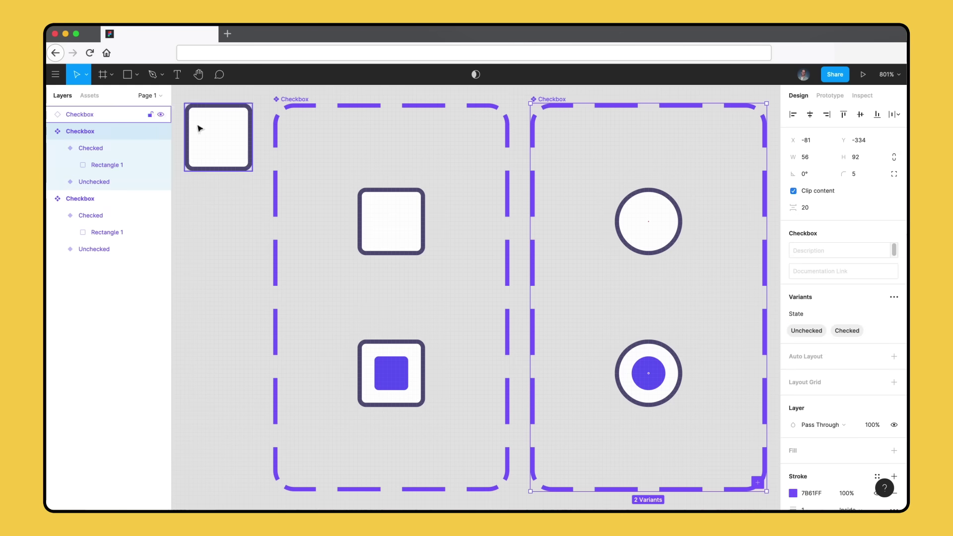
# Rename the right component set to 'Radio Button'
pyautogui.doubleClick(91, 134)
pyautogui.write('Radio Button')
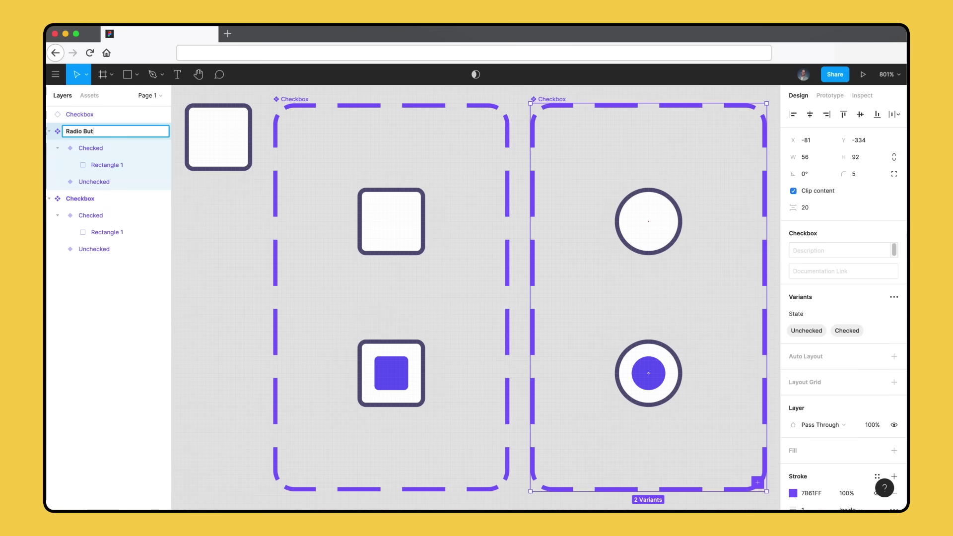
pyautogui.press('Return')
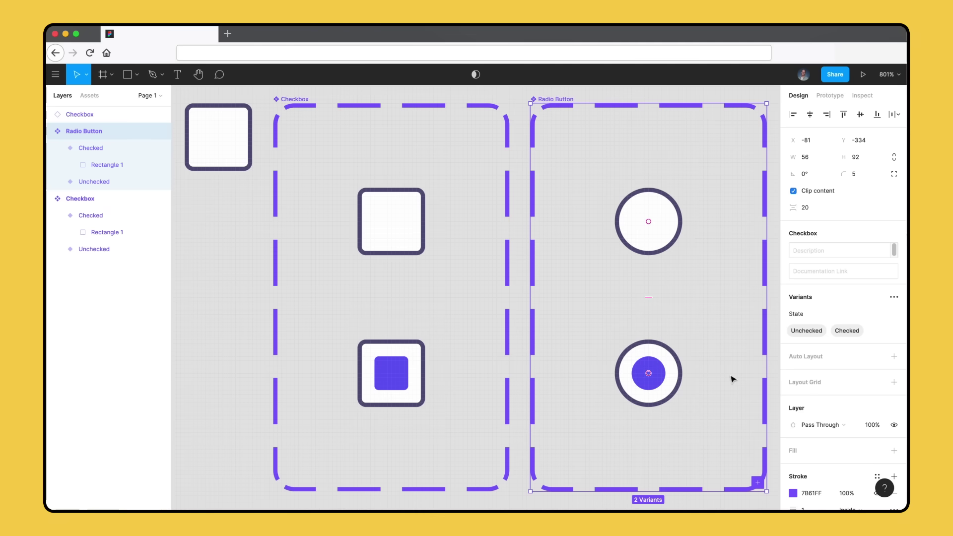
# Select the Checkbox set and open and close its variant options menu
pyautogui.click(298, 100)
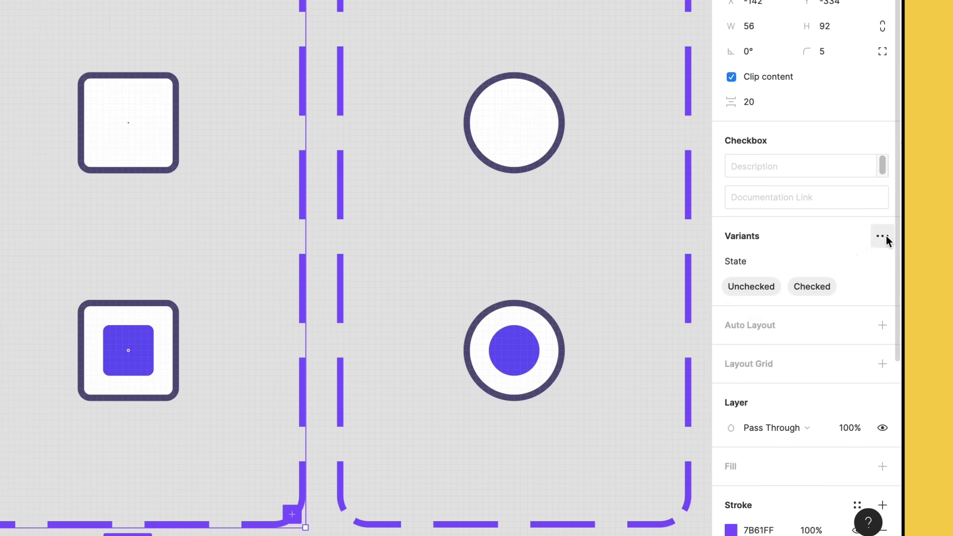
pyautogui.click(883, 236)
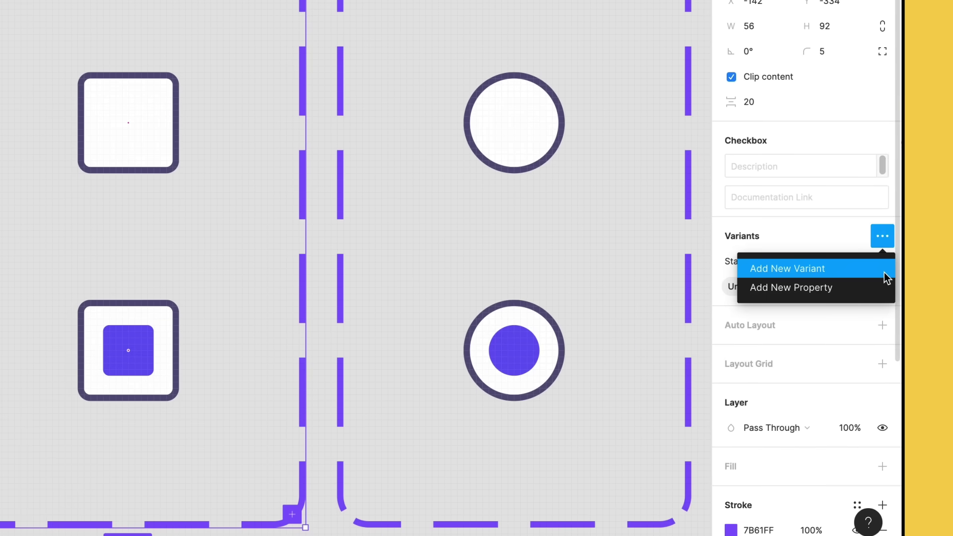
pyautogui.click(882, 236)
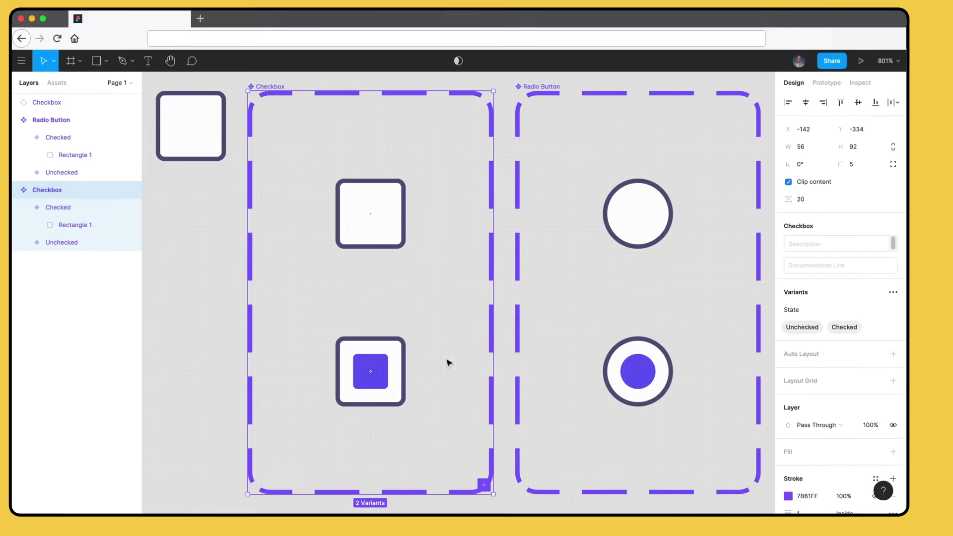
# Duplicate the Checked checkbox variant as State 'mixed' with inner rectangle height 2
pyautogui.click(155, 337)
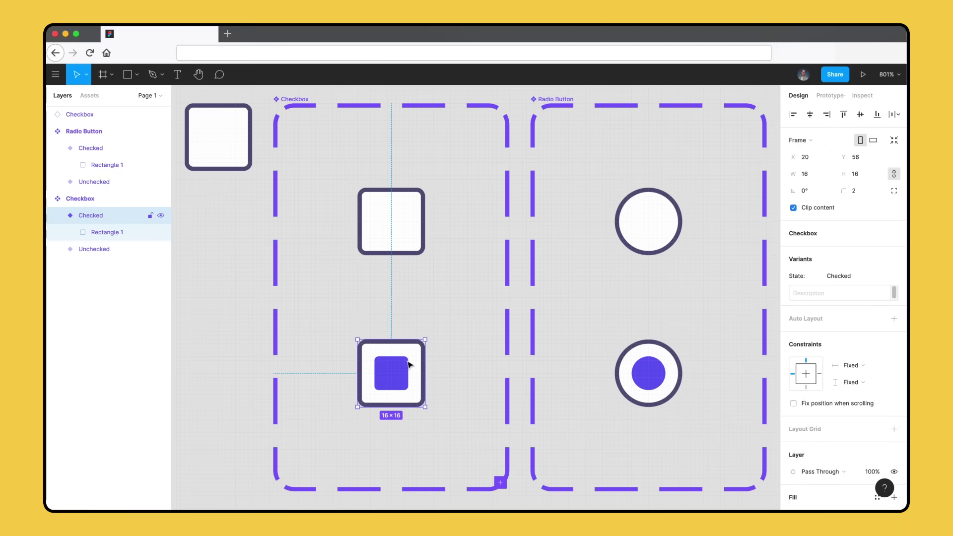
pyautogui.press('super+d')
pyautogui.scroll(-3, 397, 376)
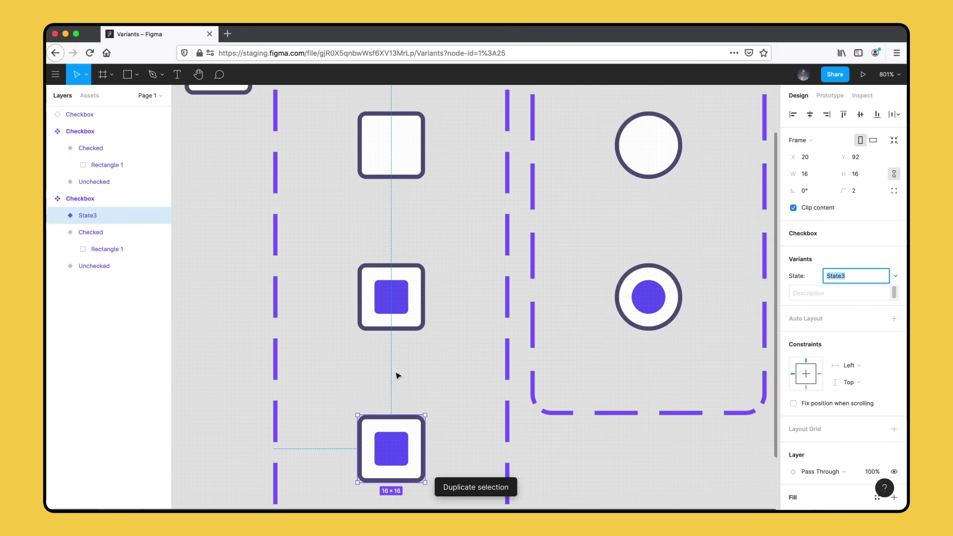
pyautogui.write('mixed')
pyautogui.press('Return')
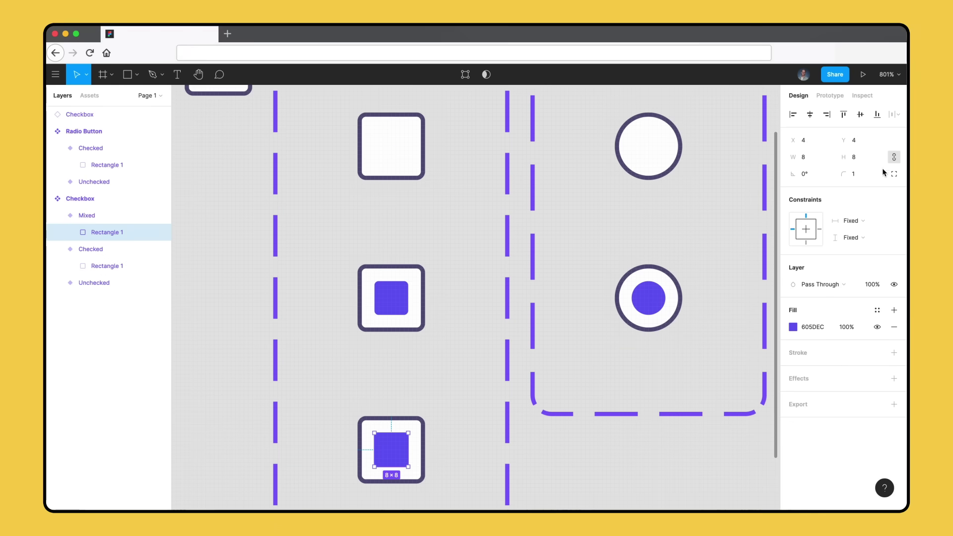
pyautogui.click(845, 156)
pyautogui.write('2')
pyautogui.press('Return')
# Switch the standalone Checkbox instance's State to Mixed to test the new variant
pyautogui.click(115, 200)
pyautogui.hotkey('shift', '2')
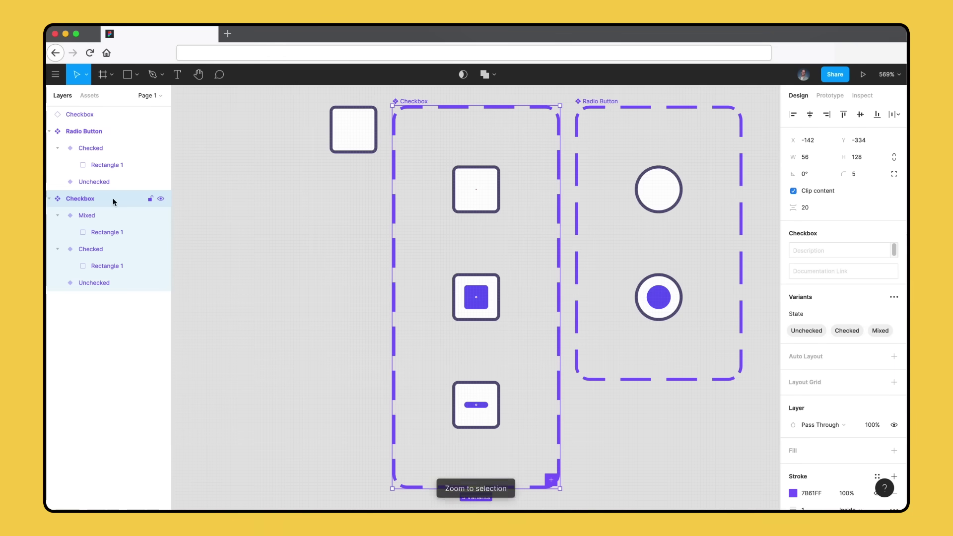
pyautogui.click(348, 130)
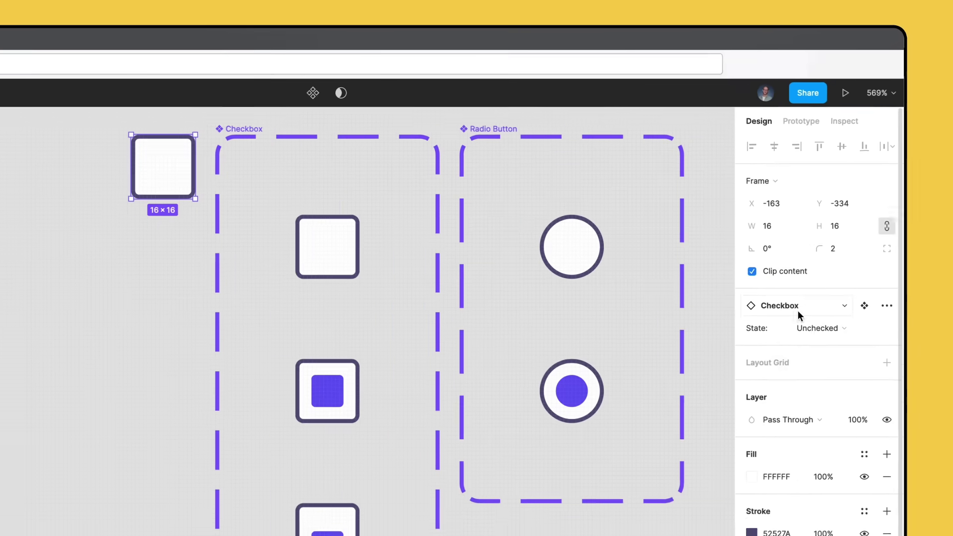
pyautogui.click(869, 251)
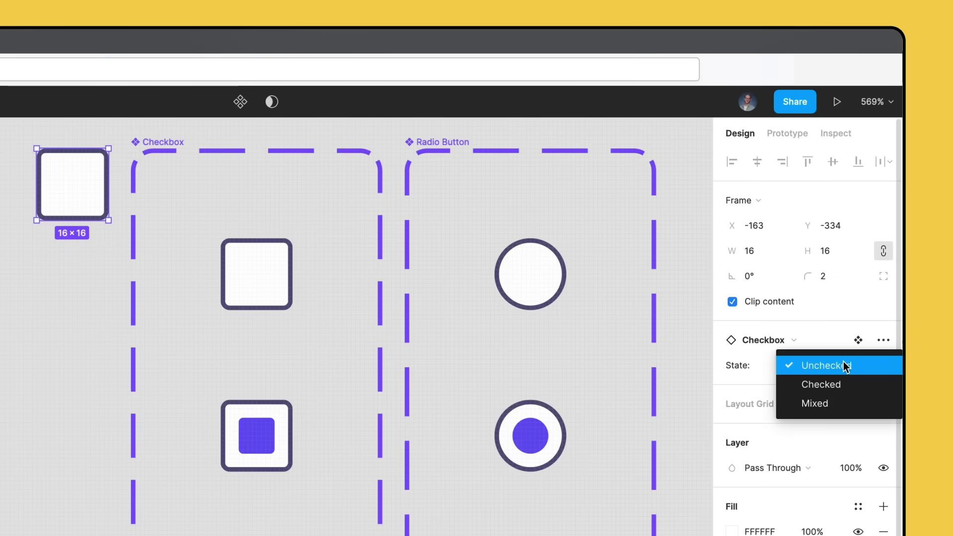
pyautogui.click(842, 402)
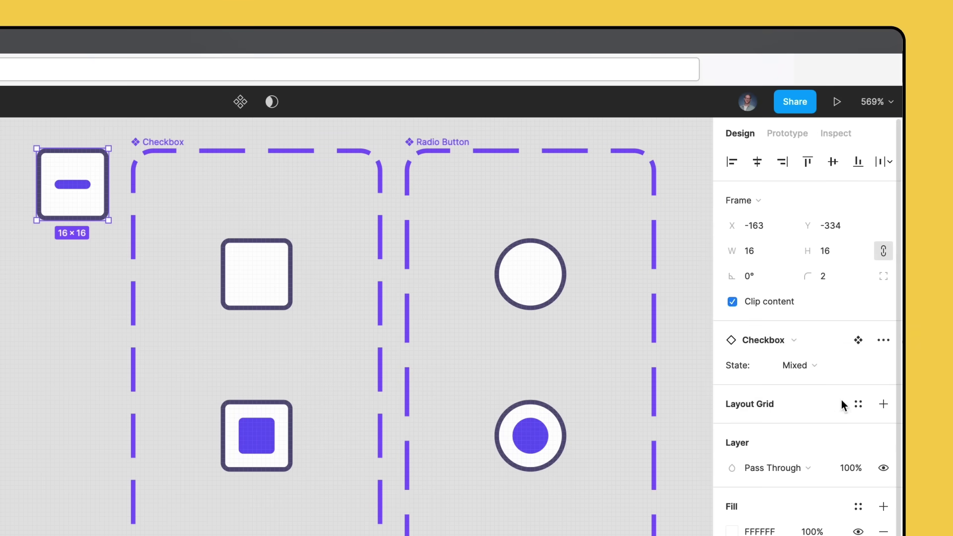
pyautogui.click(839, 368)
# Return the Checkbox instance to Unchecked and select the Radio Button component set
pyautogui.click(839, 365)
pyautogui.click(699, 395)
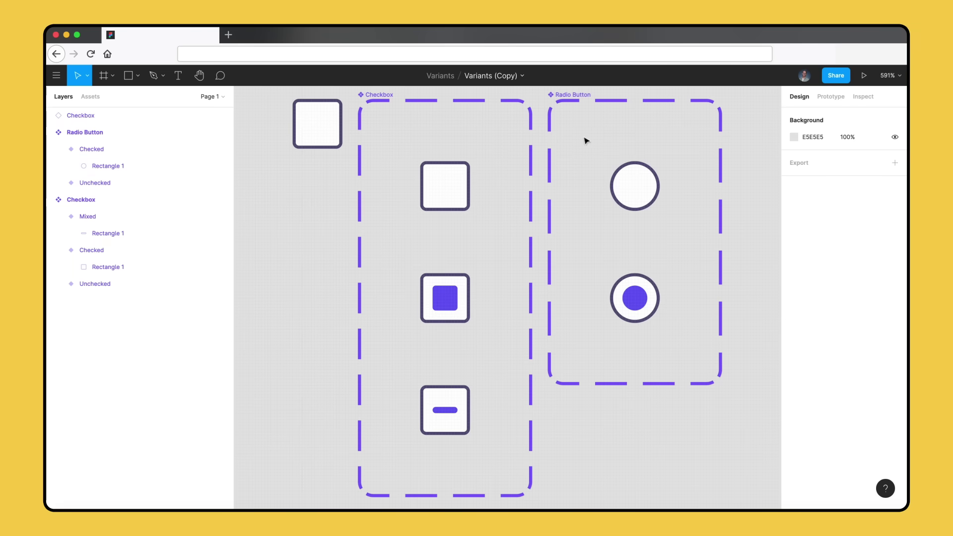
pyautogui.click(557, 96)
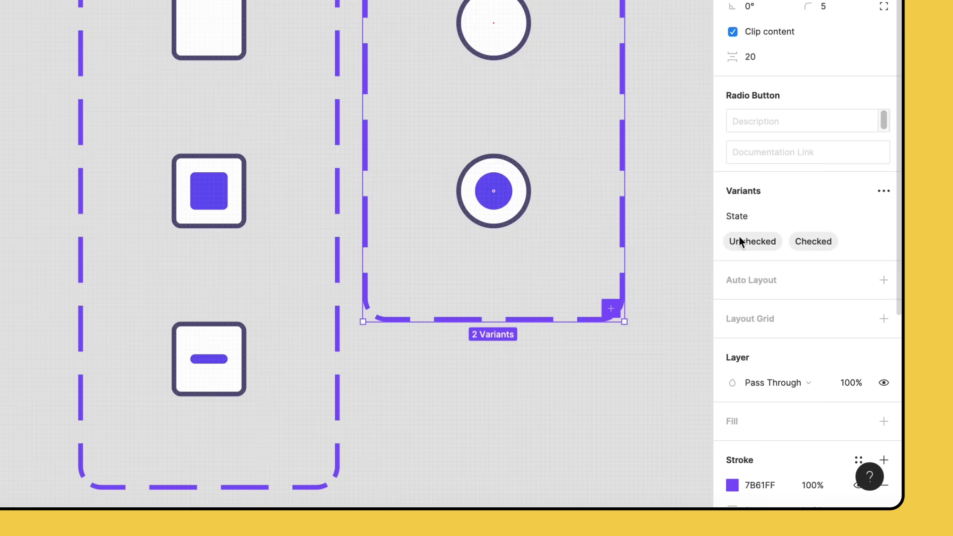
# Rename the Radio Button values Unchecked to False and Checked to True, and State to Selected
pyautogui.doubleClick(741, 239)
pyautogui.write('False')
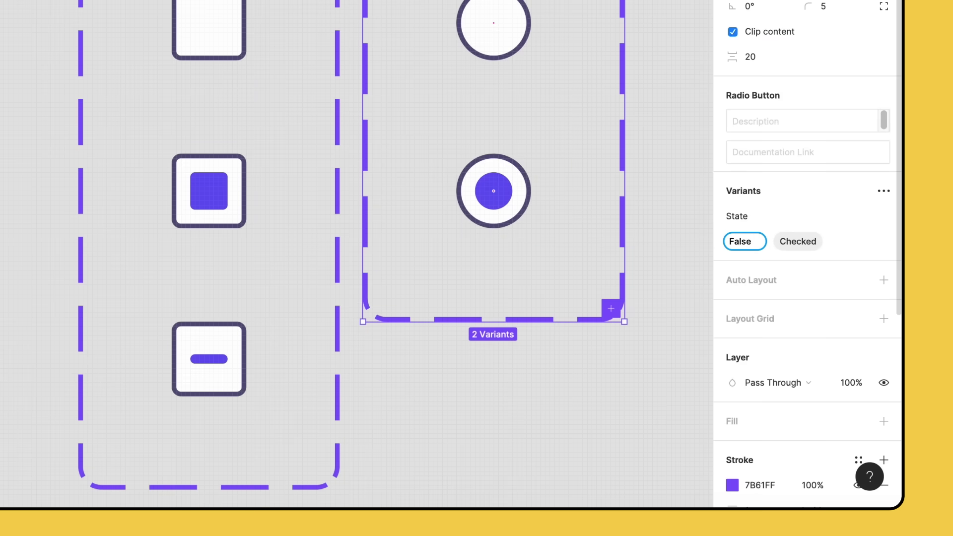
pyautogui.doubleClick(790, 241)
pyautogui.write('True')
pyautogui.press('Return')
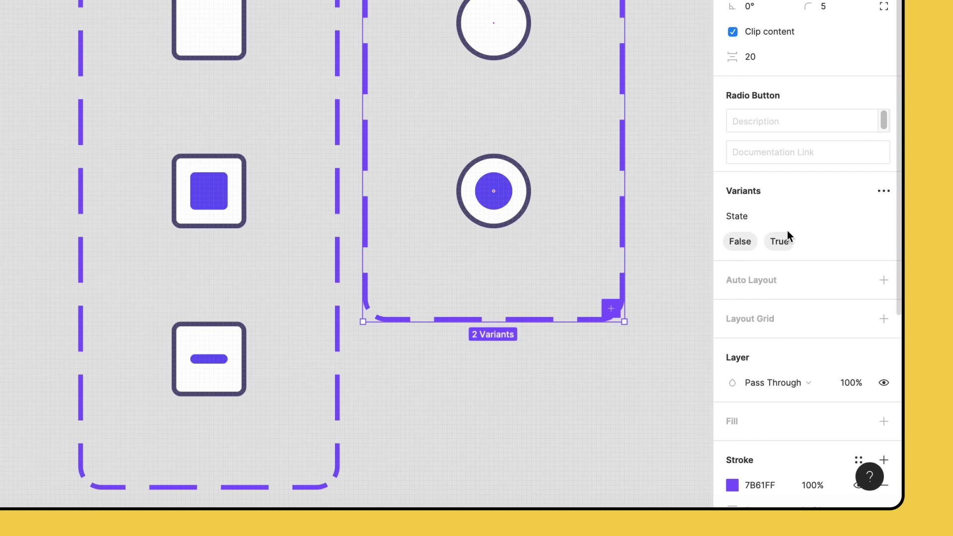
pyautogui.doubleClick(774, 218)
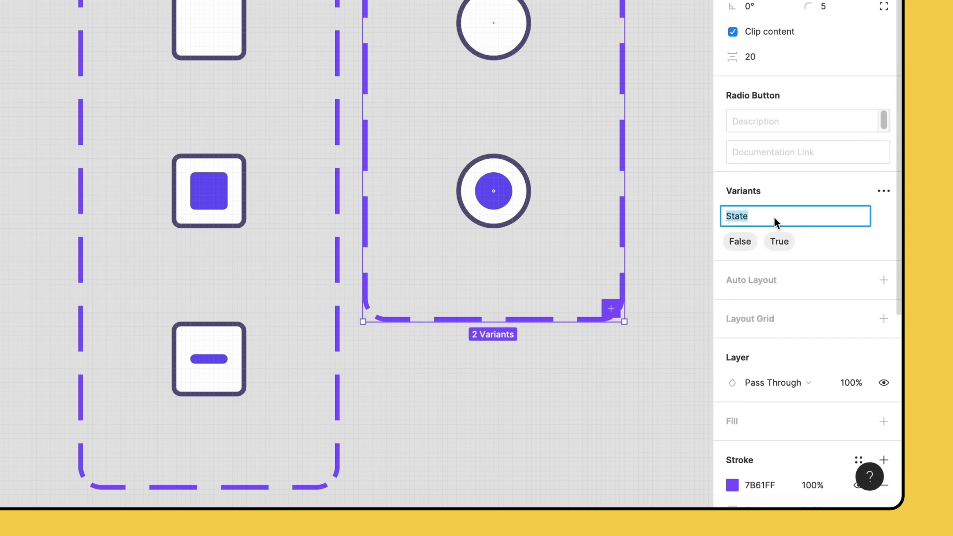
pyautogui.write('Selected')
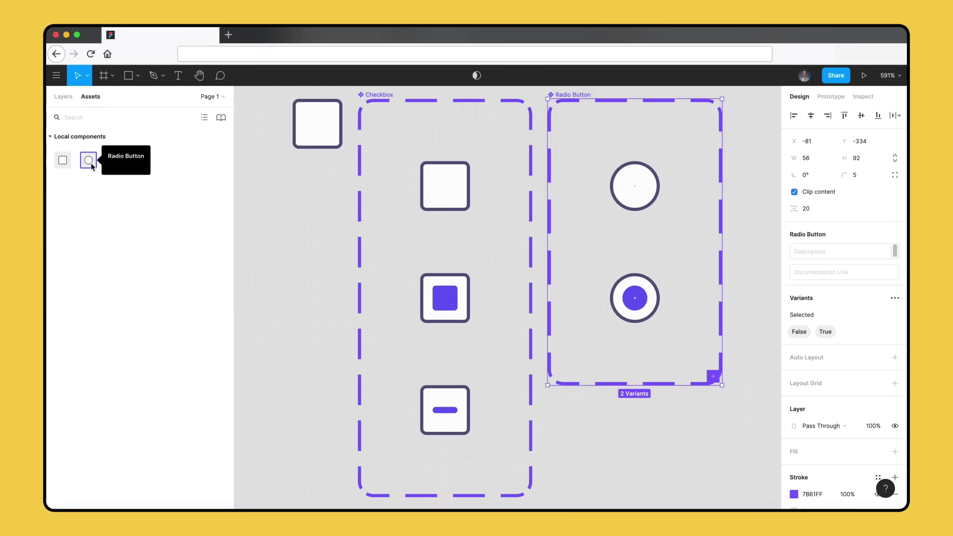
# Place a Radio Button instance below the set and toggle its Selected property on and off
pyautogui.click(501, 401)
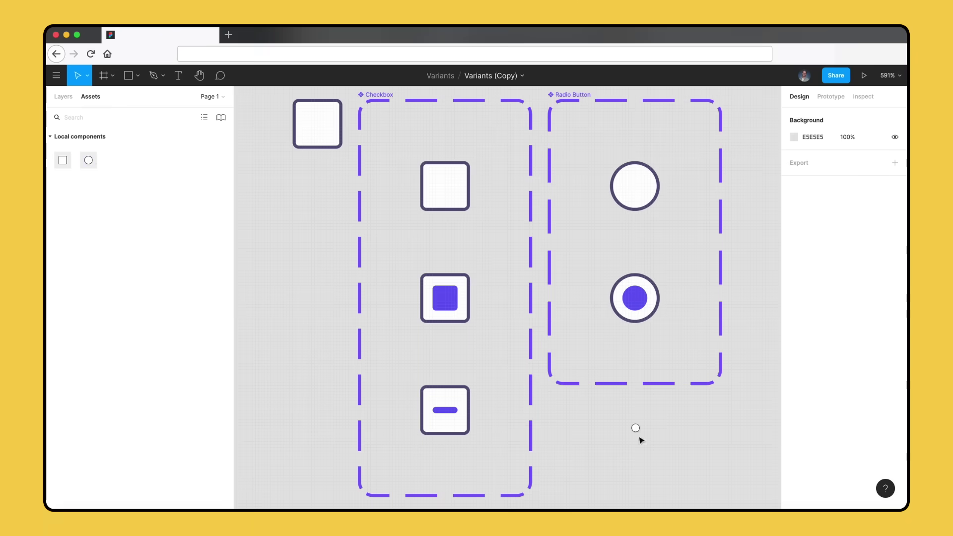
pyautogui.moveTo(640, 439); pyautogui.dragTo(640, 441)
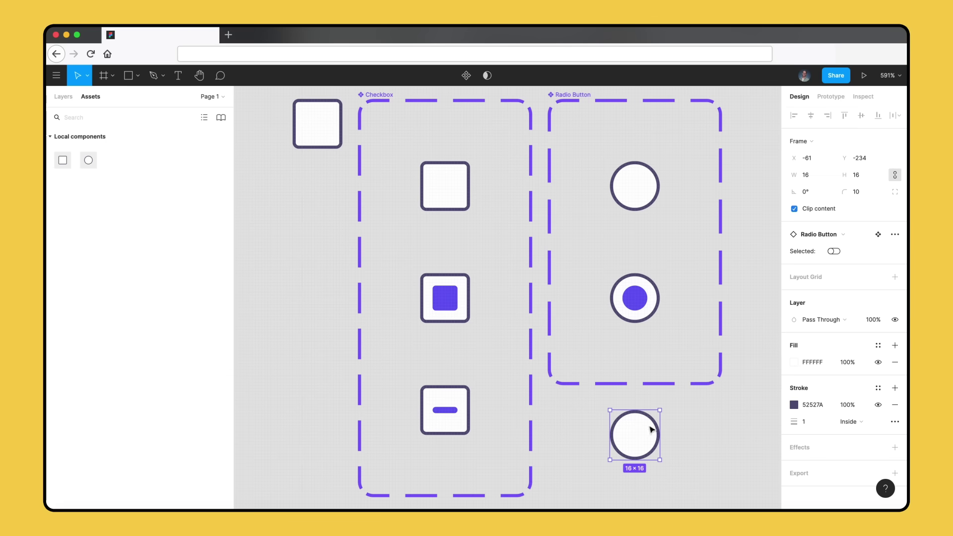
pyautogui.click(836, 251)
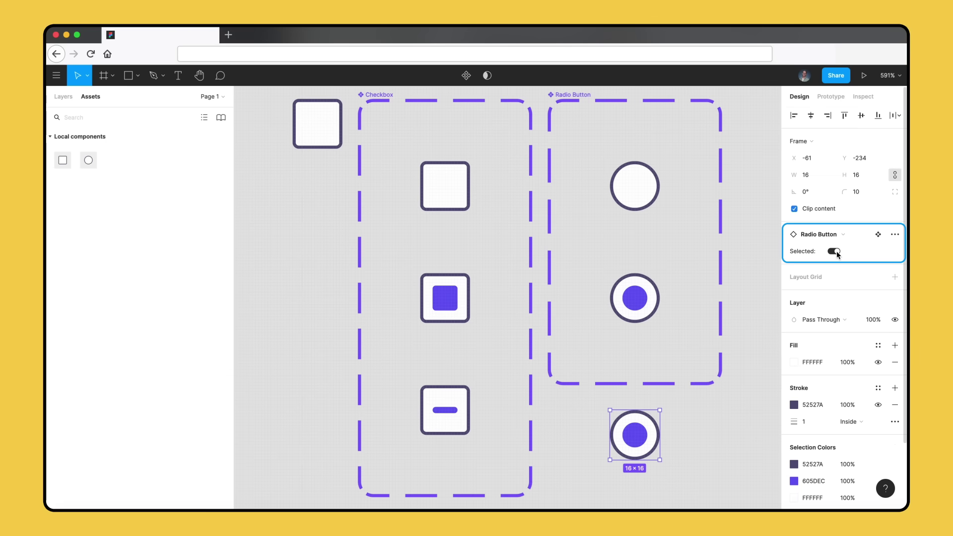
pyautogui.click(836, 251)
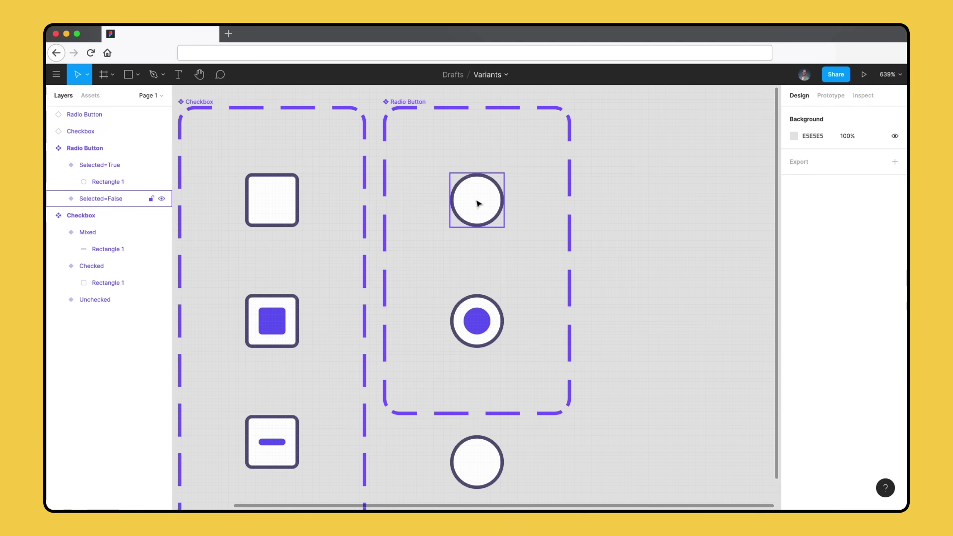
# Add a variant property named Active to the Radio Button set and rename its Default value to True
pyautogui.click(415, 151)
pyautogui.click(394, 102)
pyautogui.click(394, 103)
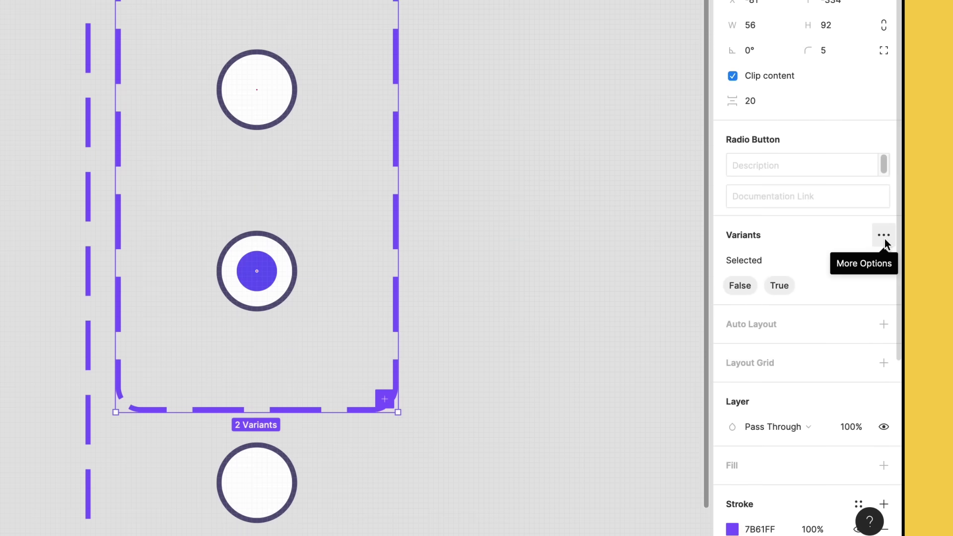
pyautogui.click(884, 239)
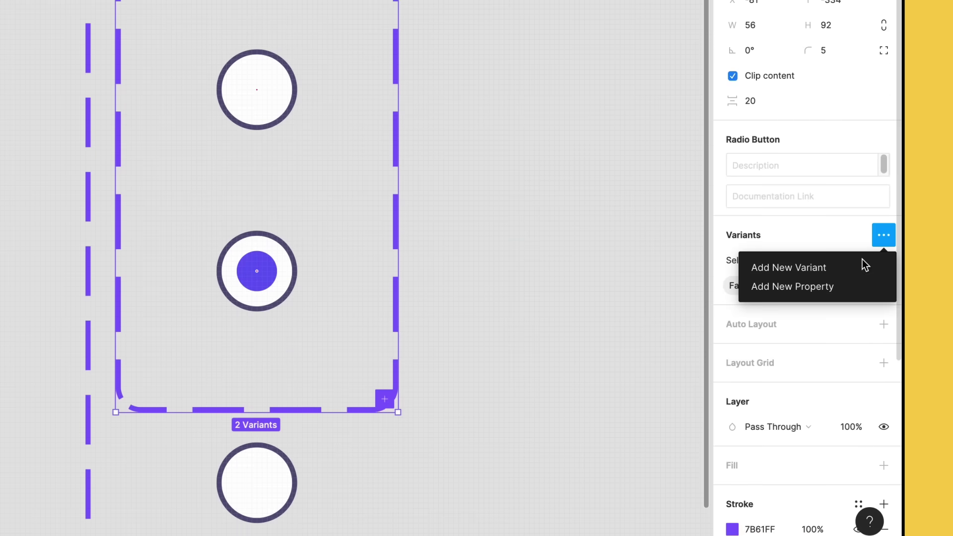
pyautogui.click(862, 287)
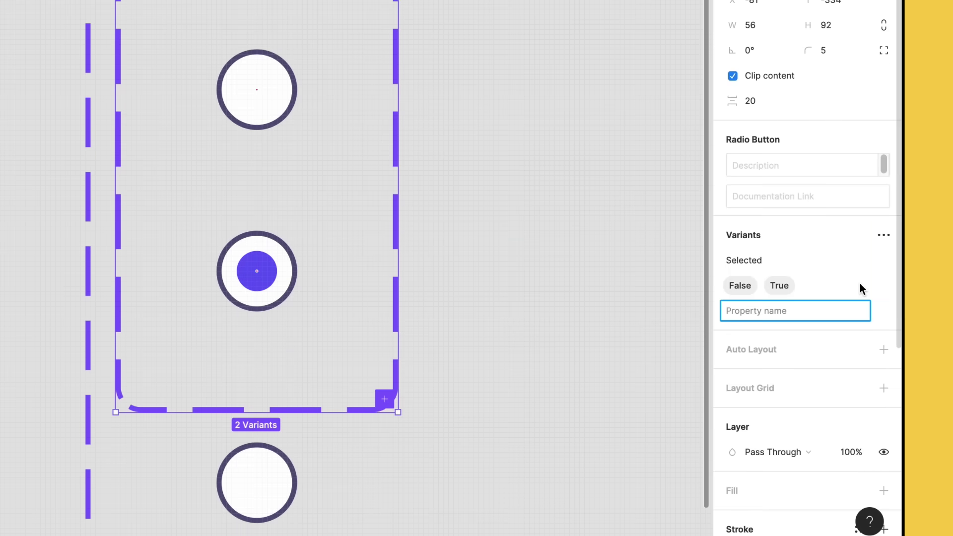
pyautogui.write('Active')
pyautogui.press('Return')
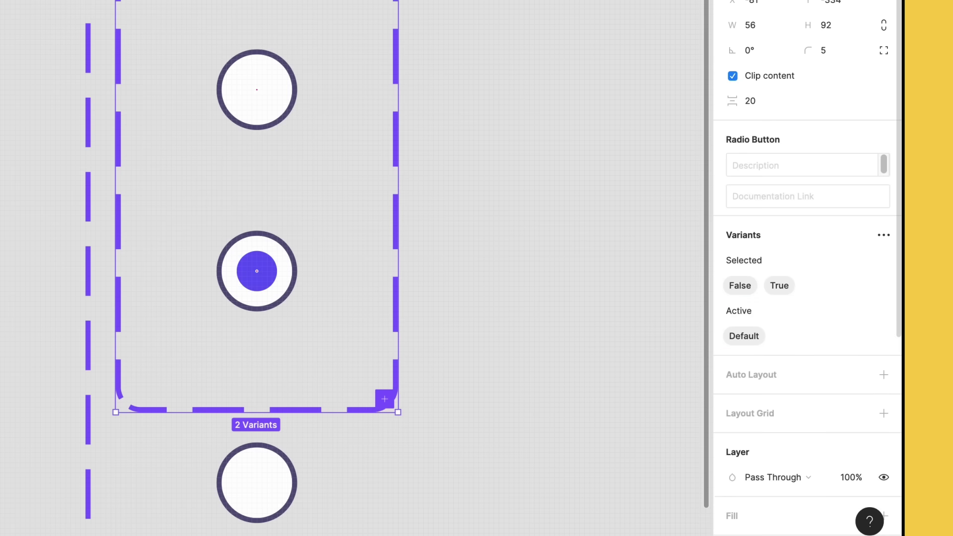
pyautogui.doubleClick(761, 338)
pyautogui.write('True')
pyautogui.press('Return')
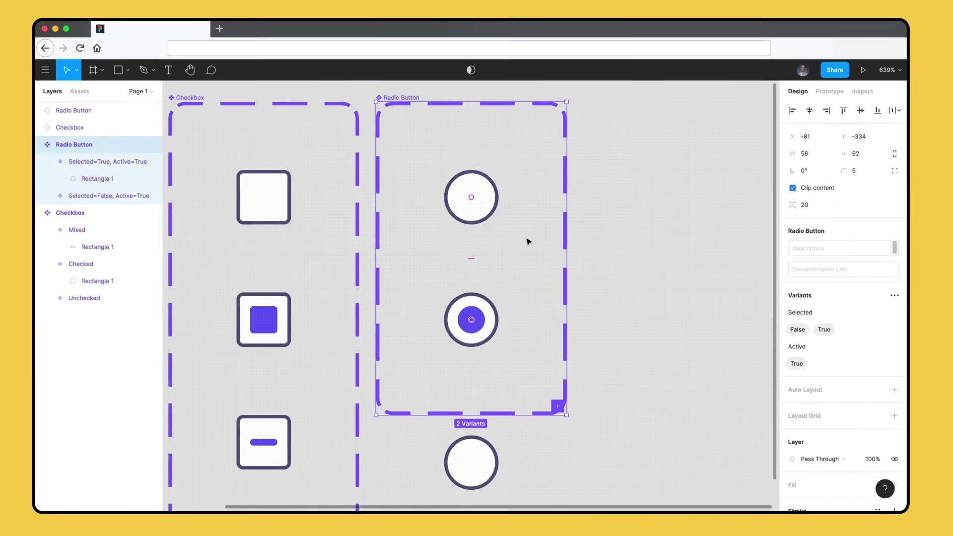
# Duplicate both radio variants, then delete the conflicting duplicates
pyautogui.click(263, 96)
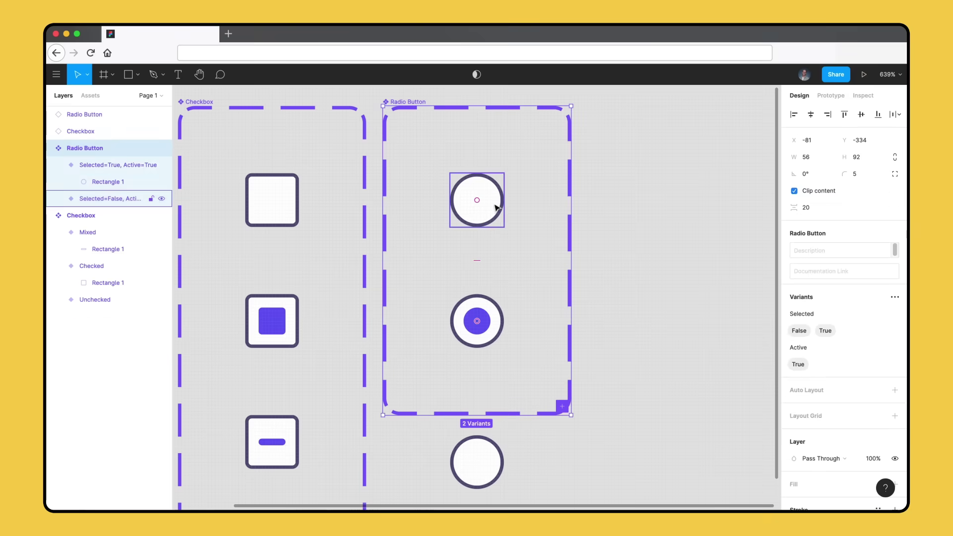
pyautogui.keyDown('shift'); pyautogui.click(493, 301); pyautogui.keyUp('shift')
pyautogui.press('super+d')
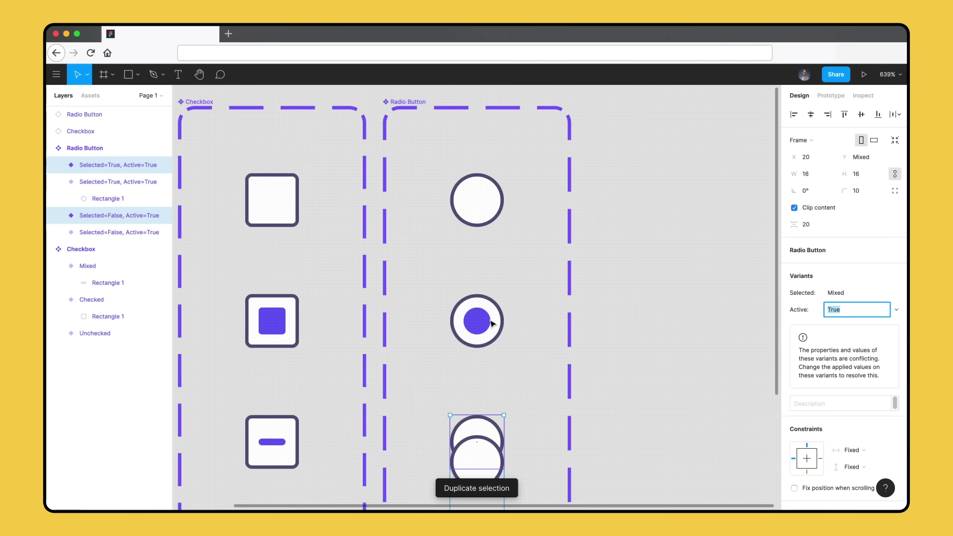
pyautogui.hotkey('shift', 'Return')
pyautogui.hotkey('shift', '2')
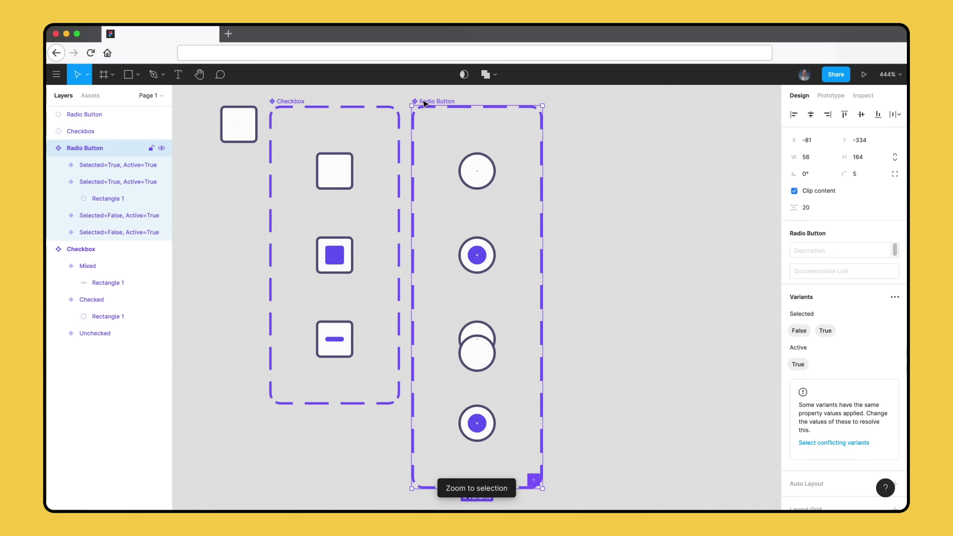
pyautogui.press('Delete')
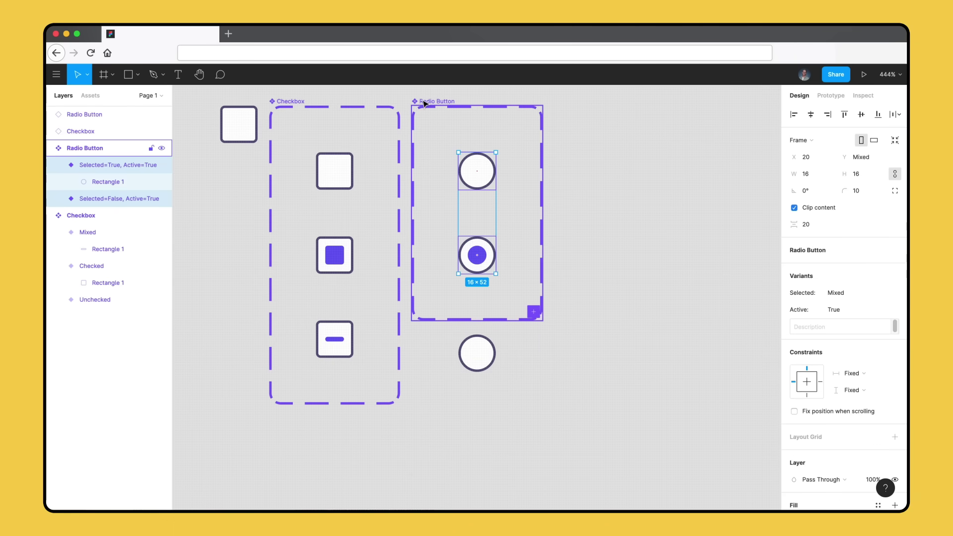
# Widen the Radio Button set and copy both radio variants into a new right column
pyautogui.click(424, 104)
pyautogui.hotkey('shift', '2')
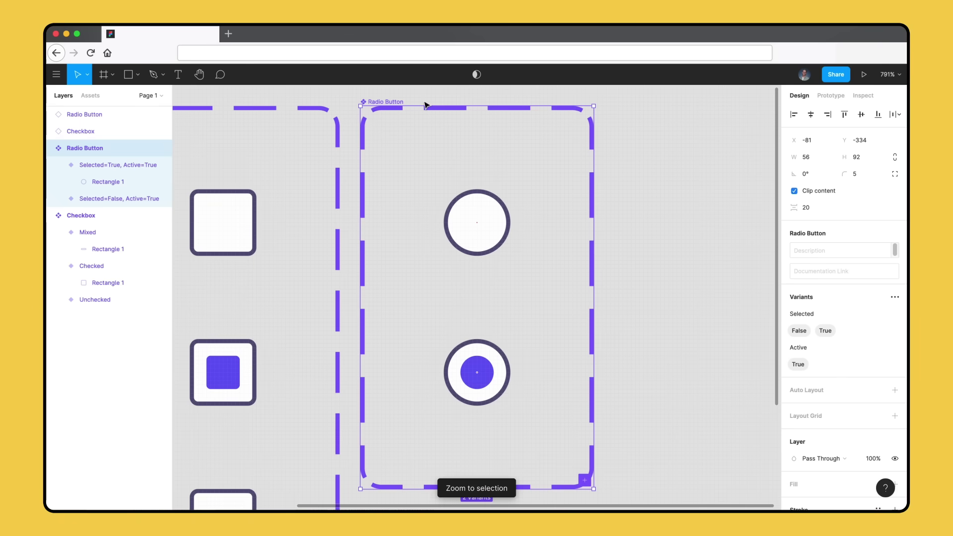
pyautogui.moveTo(593, 297); pyautogui.dragTo(737, 307)
pyautogui.click(499, 226)
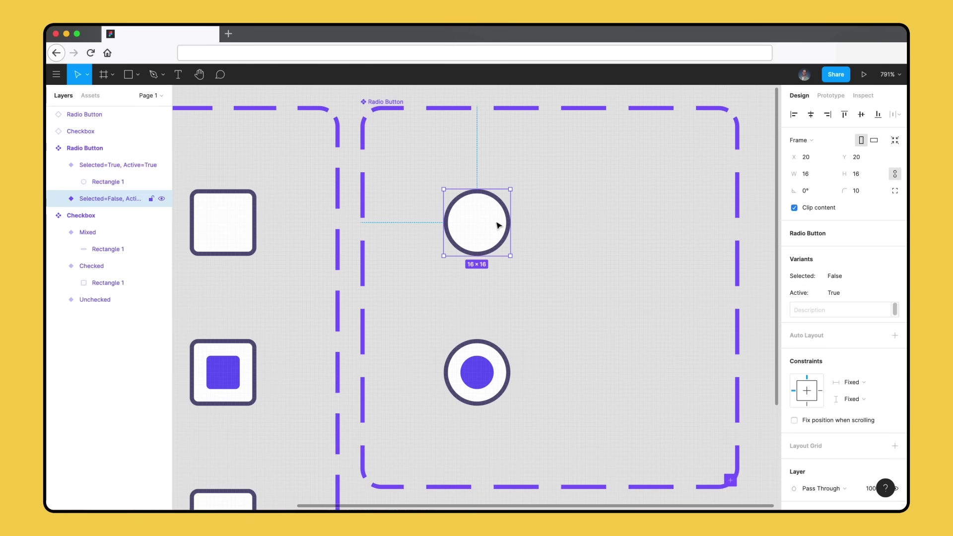
pyautogui.keyDown('shift'); pyautogui.click(484, 366); pyautogui.keyUp('shift')
pyautogui.moveTo(484, 366); pyautogui.dragTo(624, 365)
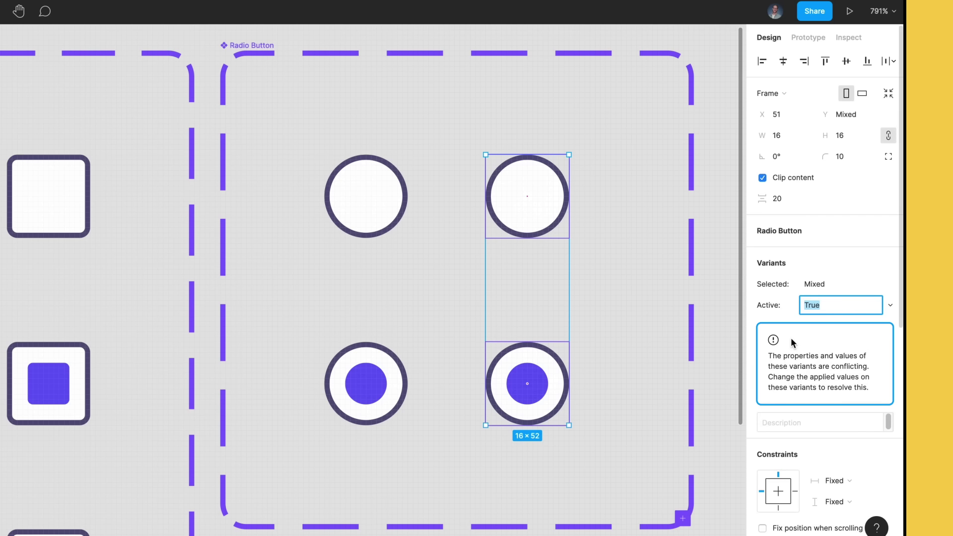
# Add a new Active value, False, for the duplicated radio variants
pyautogui.click(893, 304)
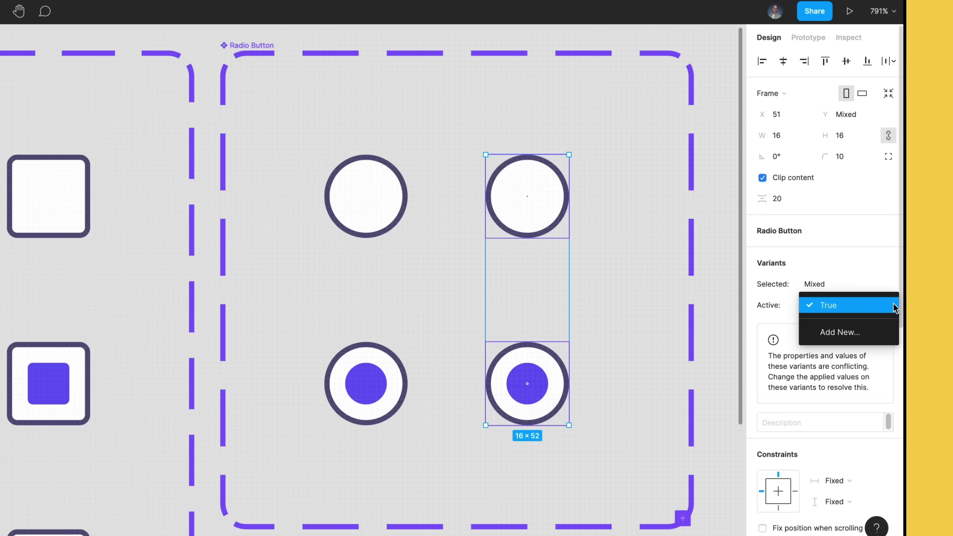
pyautogui.click(888, 332)
pyautogui.write('False')
pyautogui.press('Return')
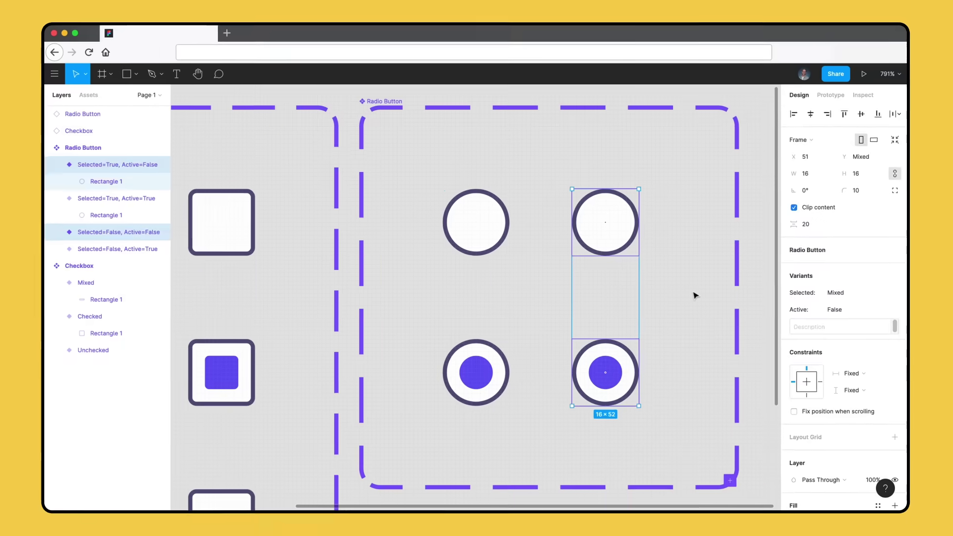
# Recolour the right column's outline and dot to grey A0A3BD
pyautogui.click(636, 289)
pyautogui.moveTo(607, 123); pyautogui.dragTo(499, 414)
pyautogui.moveTo(584, 397); pyautogui.dragTo(584, 398)
pyautogui.scroll(-5, 838, 318)
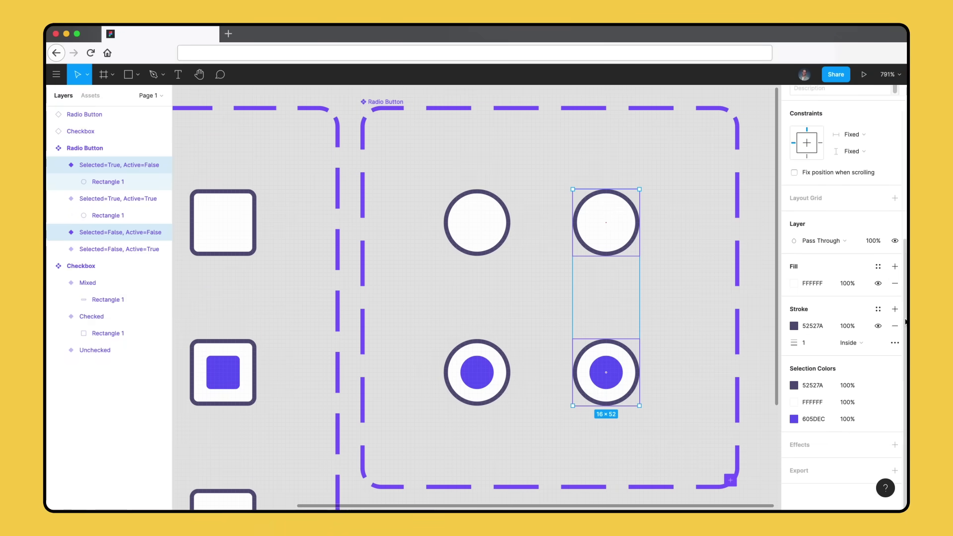
pyautogui.click(793, 325)
pyautogui.write('A0A3BD')
pyautogui.click(794, 419)
pyautogui.write('A0A3BD')
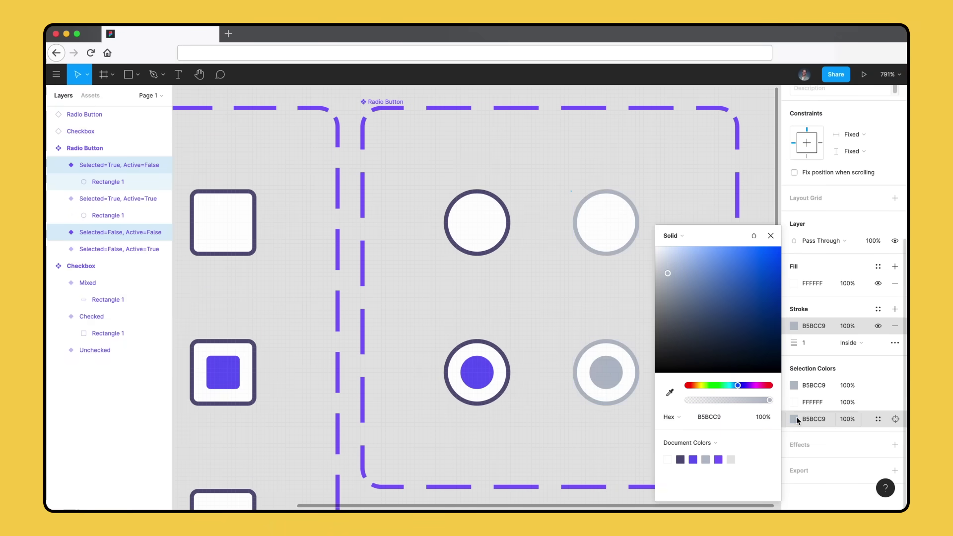
pyautogui.click(538, 150)
# Cycle the Radio Button instance through Selected/Active combinations, ending with both turned on
pyautogui.scroll(-3, 538, 150)
pyautogui.click(549, 421)
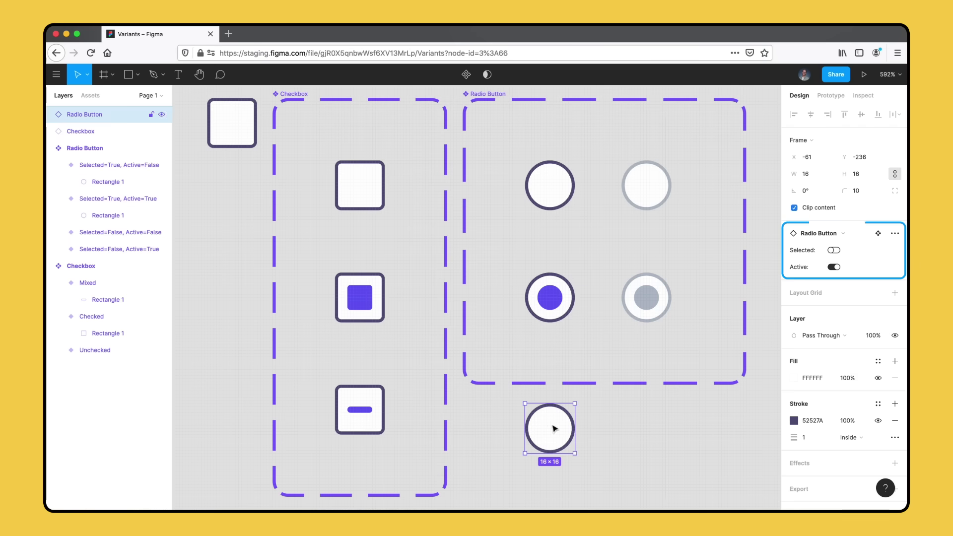
pyautogui.click(835, 250)
pyautogui.click(834, 251)
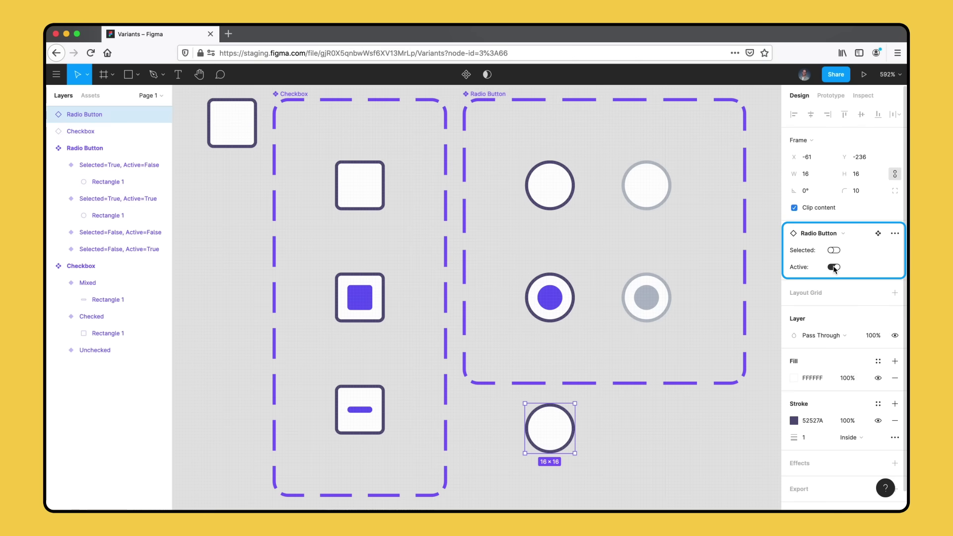
pyautogui.click(834, 250)
pyautogui.click(833, 268)
pyautogui.click(834, 251)
pyautogui.click(834, 250)
pyautogui.click(834, 268)
pyautogui.click(834, 251)
pyautogui.click(834, 267)
pyautogui.click(834, 250)
pyautogui.click(834, 268)
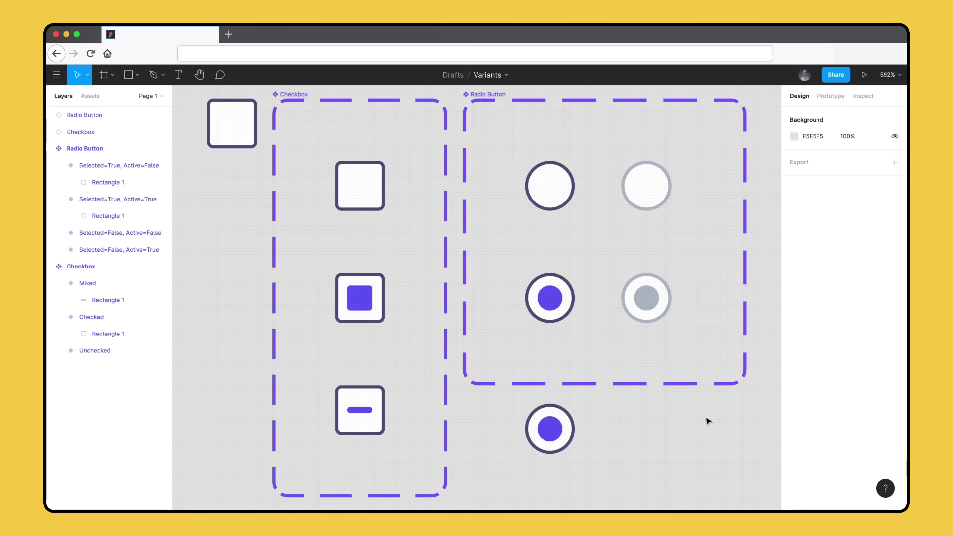
# Swap the radio instance below the set for a Checkbox instance
pyautogui.click(556, 426)
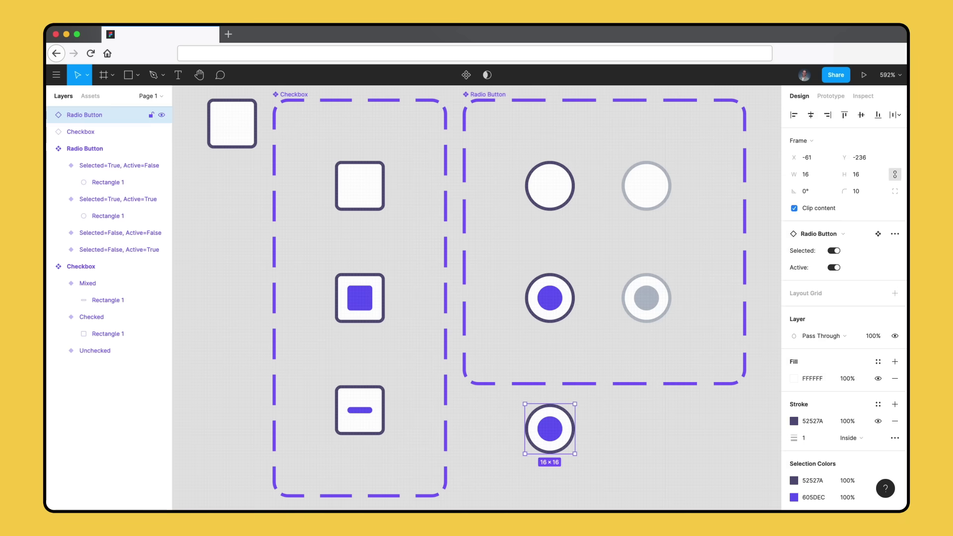
pyautogui.hotkey('shift', '2')
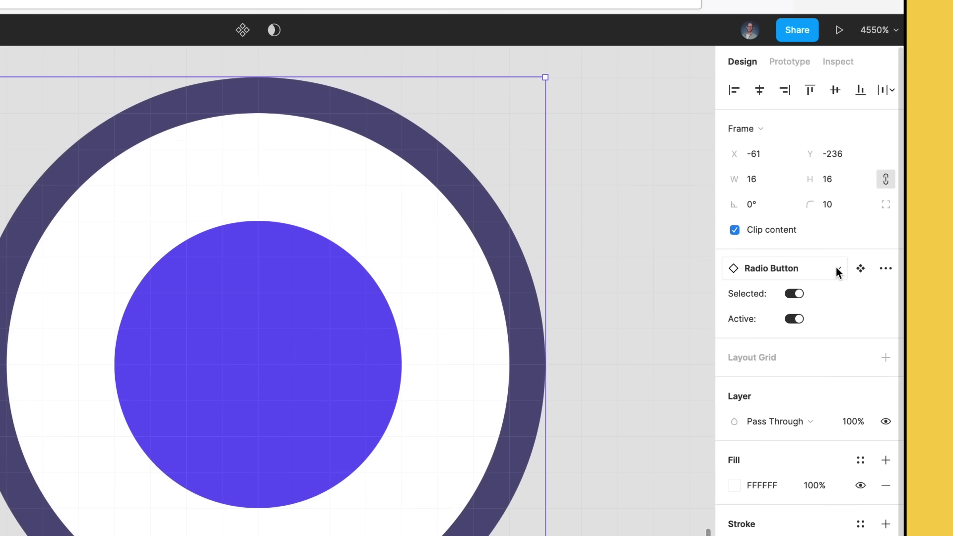
pyautogui.click(838, 270)
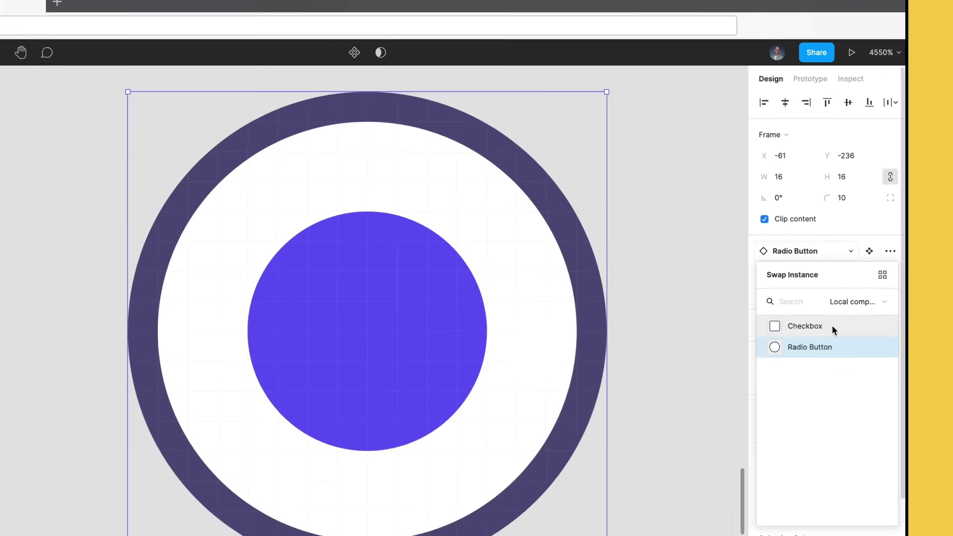
pyautogui.click(815, 358)
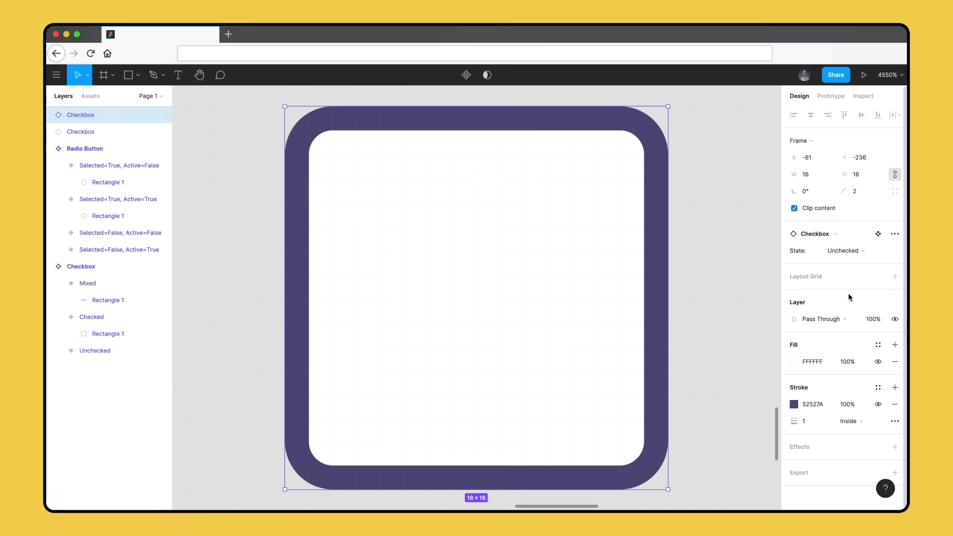
# Set the checkbox instance's State to Checked, then to Mixed
pyautogui.click(861, 256)
pyautogui.click(862, 263)
pyautogui.click(862, 256)
pyautogui.click(862, 263)
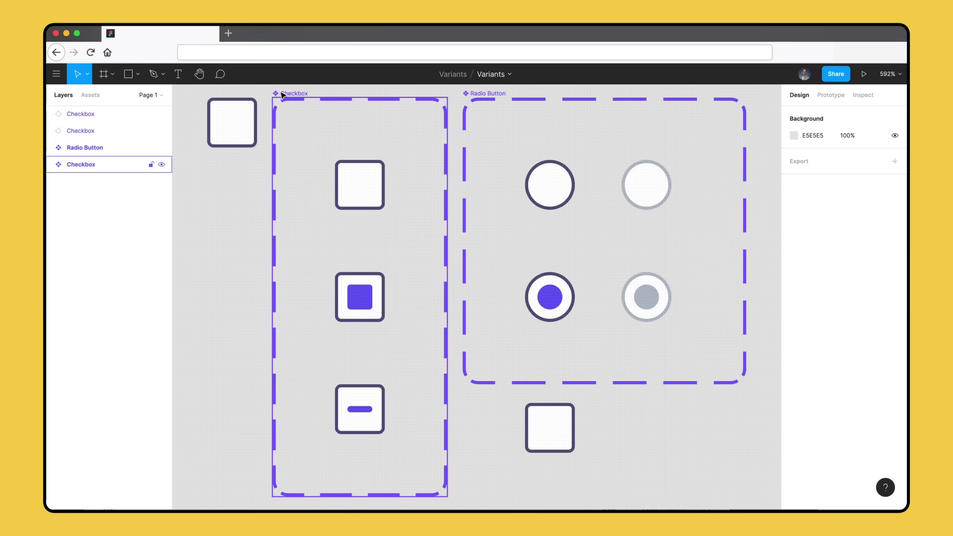
# Publish the Checkbox and Radio Button sets as a library with description 'Update for Test'
pyautogui.click(282, 95)
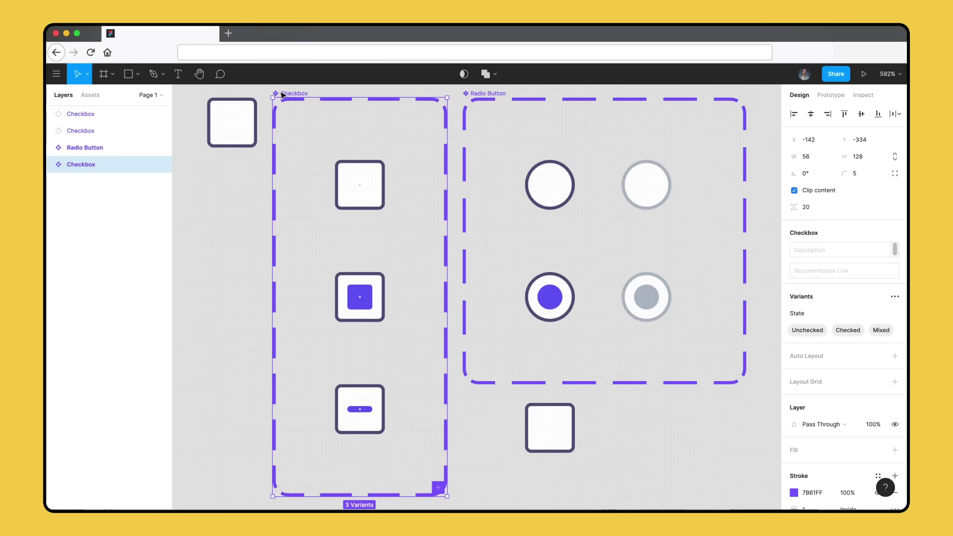
pyautogui.keyDown('shift'); pyautogui.click(481, 97); pyautogui.keyUp('shift')
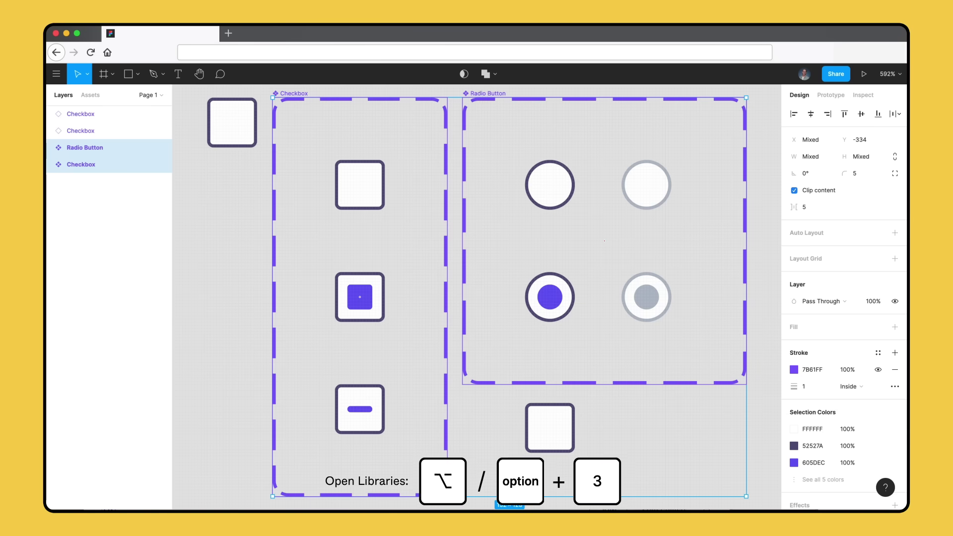
pyautogui.hotkey('alt', '3')
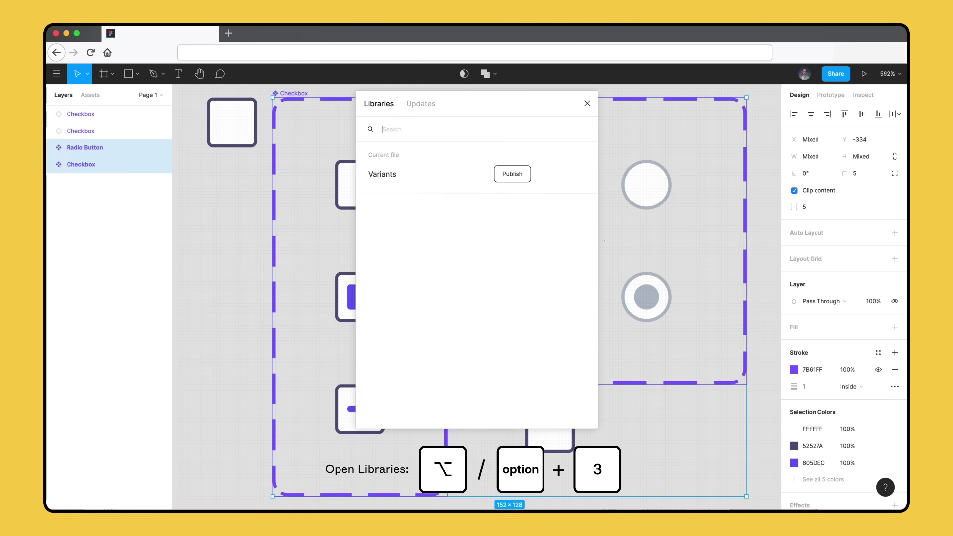
pyautogui.click(526, 177)
pyautogui.write('Update for Test')
pyautogui.click(573, 235)
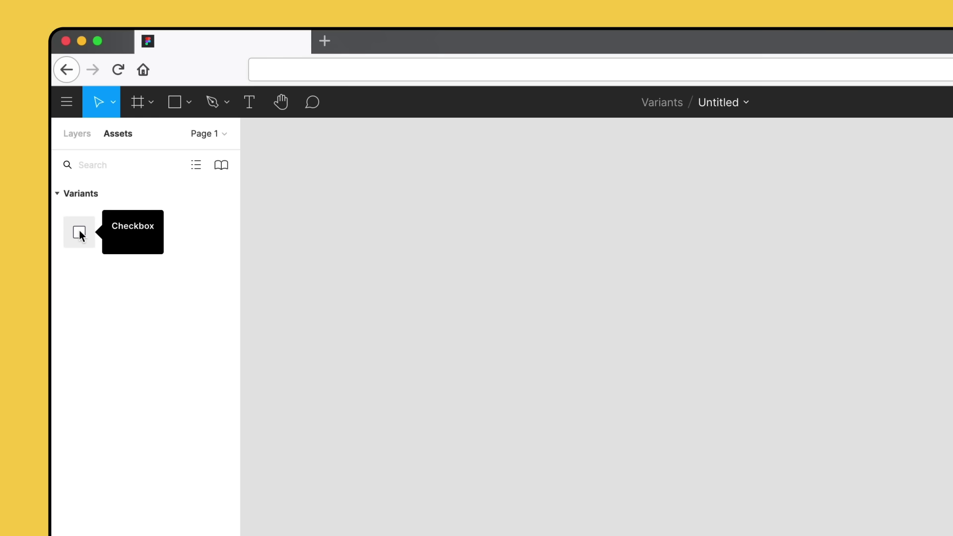
# Place a library Checkbox instance on the new file's canvas and zoom to it
pyautogui.moveTo(79, 230); pyautogui.dragTo(437, 261)
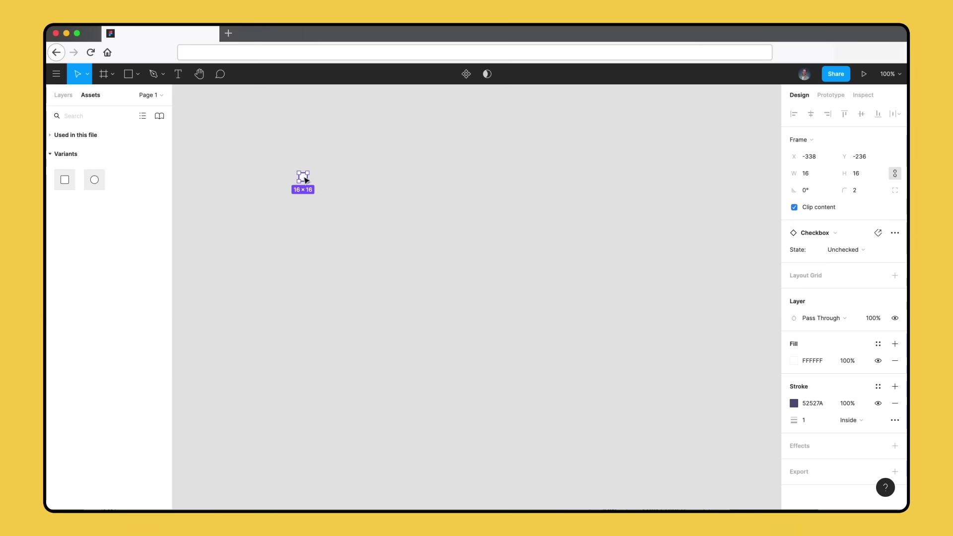
pyautogui.moveTo(268, 149); pyautogui.dragTo(339, 208)
pyautogui.hotkey('shift', '2')
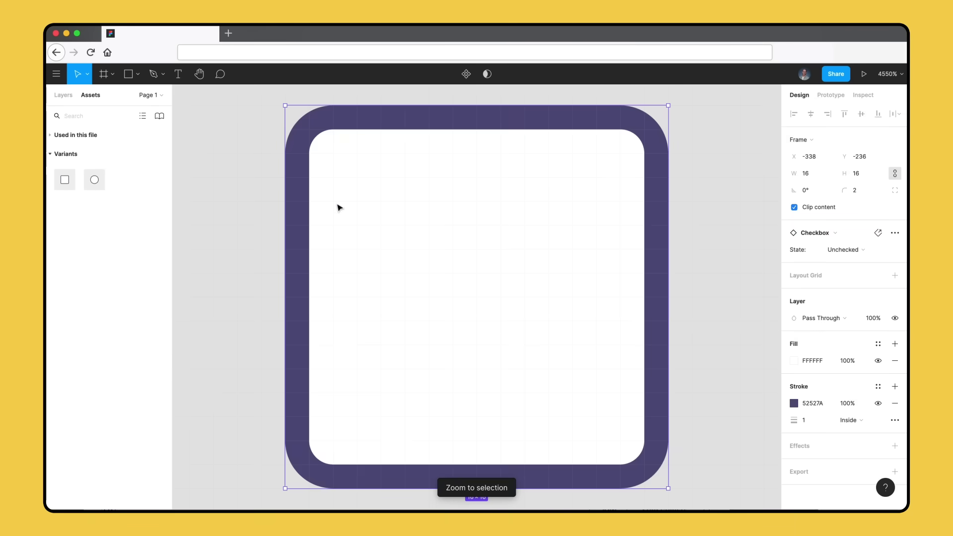
# Switch the checkbox's State through Checked, Mixed, Checked and finally Unchecked
pyautogui.click(858, 250)
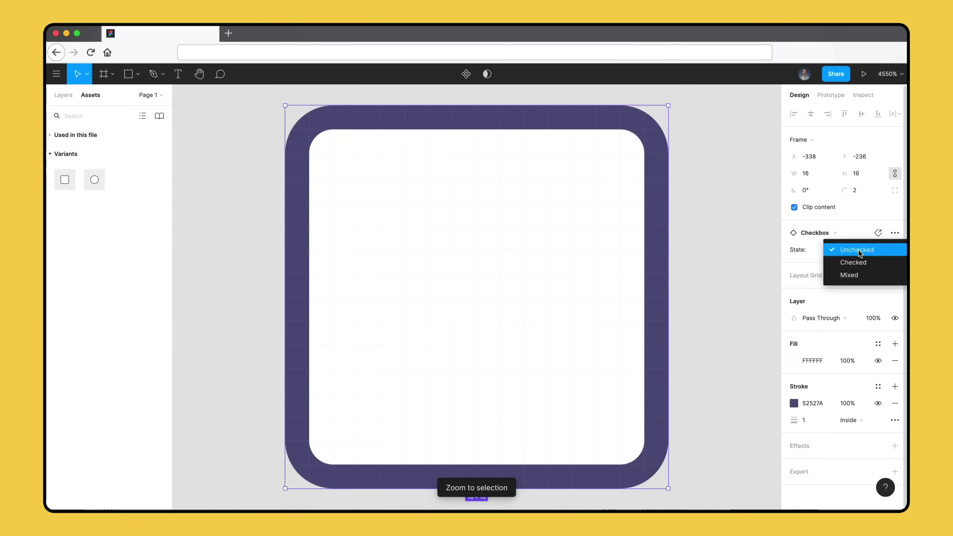
pyautogui.click(856, 258)
pyautogui.click(855, 252)
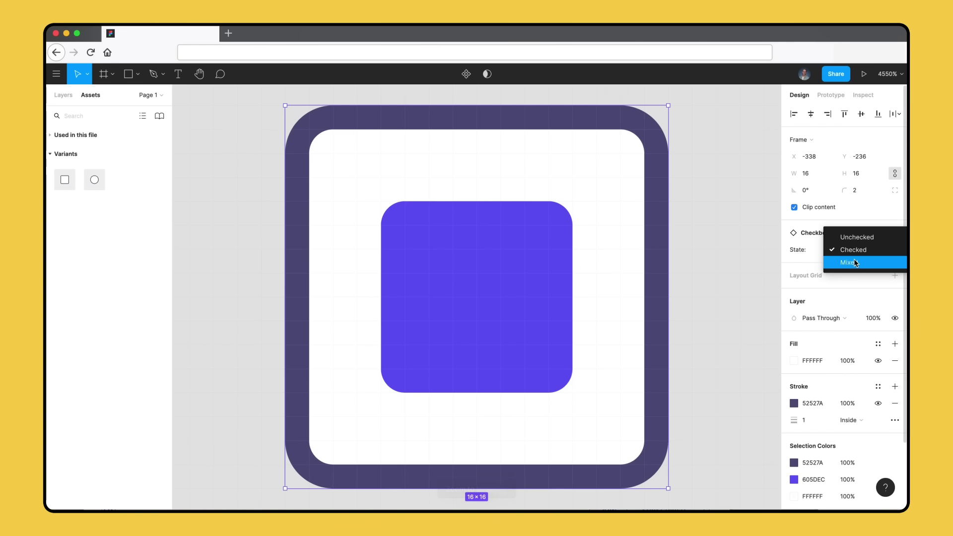
pyautogui.click(853, 258)
pyautogui.click(853, 253)
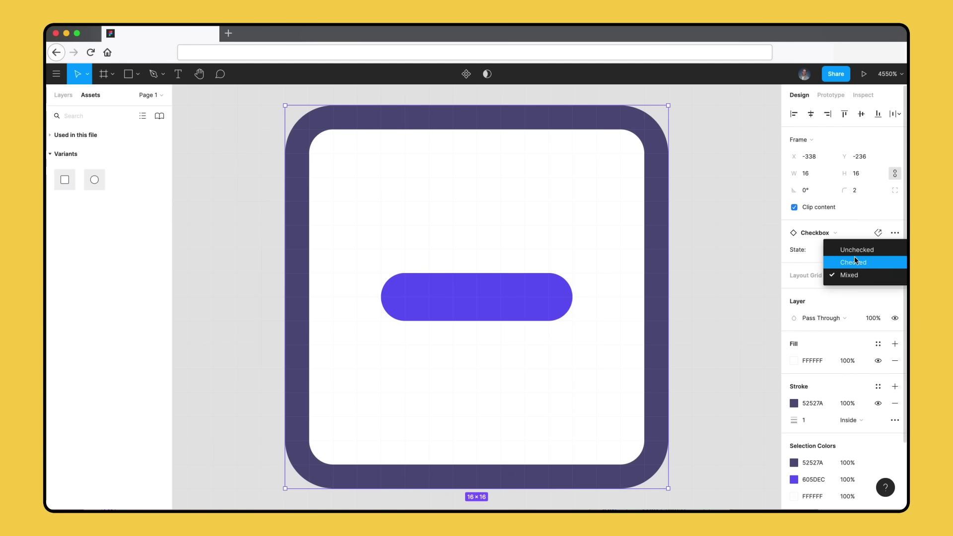
pyautogui.click(853, 259)
pyautogui.click(853, 251)
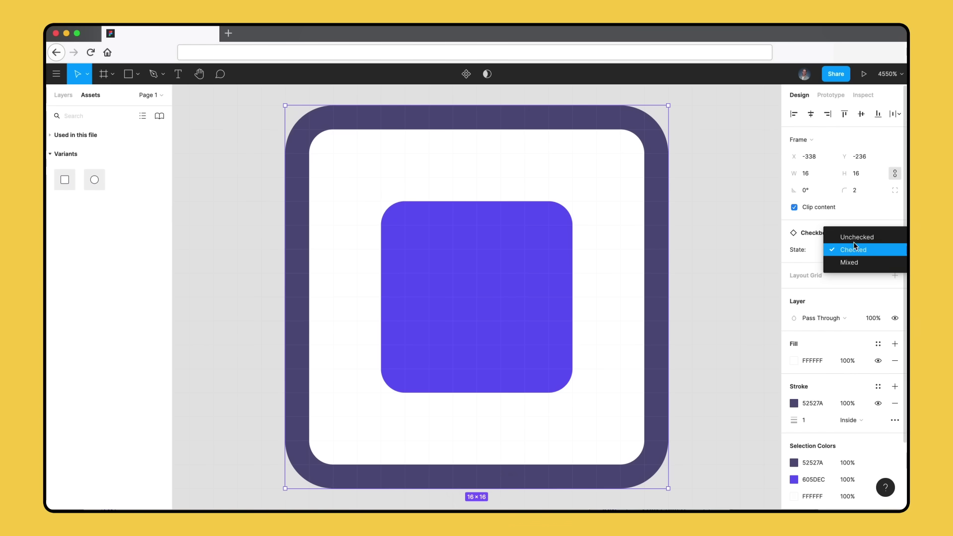
pyautogui.click(854, 240)
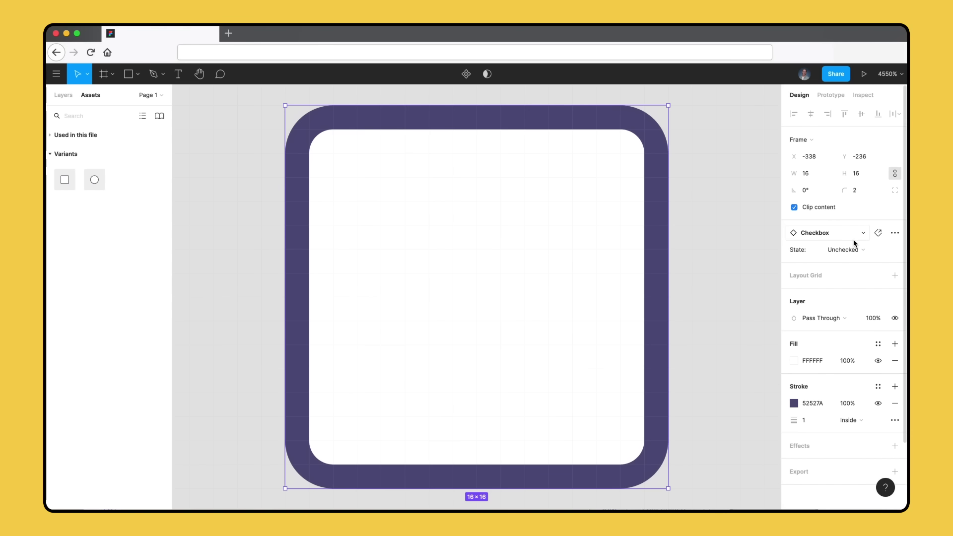
# Return to the Variants file and fit the Checkbox component set in view
pyautogui.hotkey('alt', '1')
pyautogui.hotkey('shift', 'Return')
pyautogui.hotkey('shift', '2')
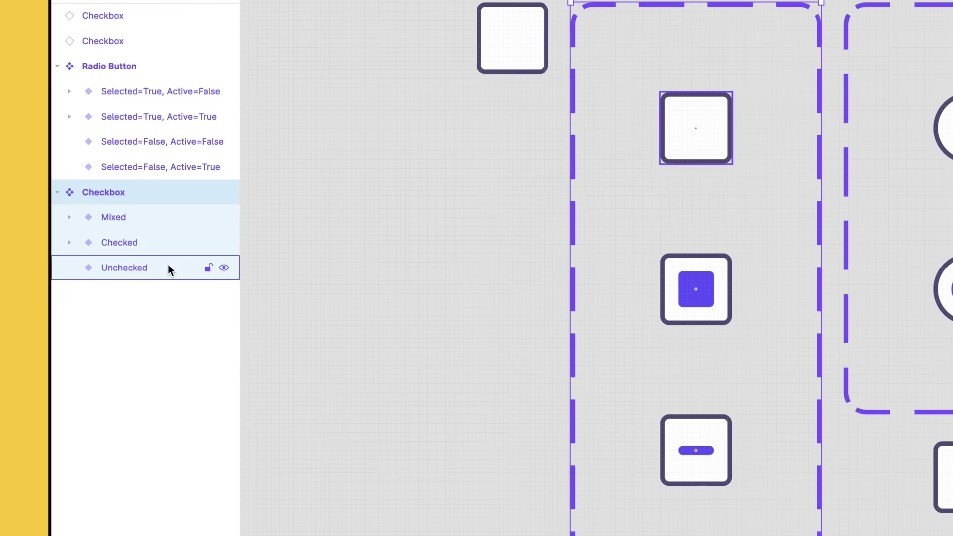
# Rename the Unchecked variant layer to State=Unchecked, then begin renaming the Checked layer
pyautogui.click(135, 278)
pyautogui.doubleClick(135, 279)
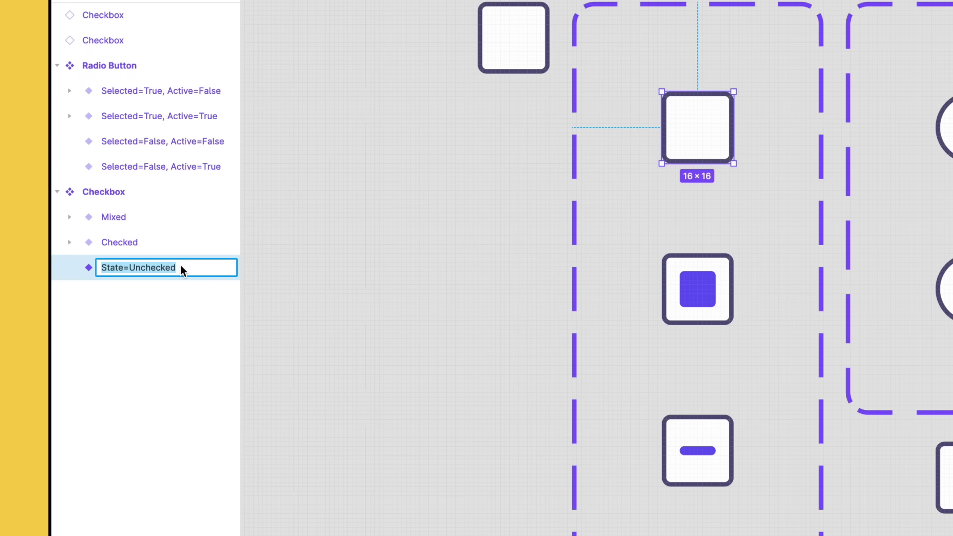
pyautogui.press('Return')
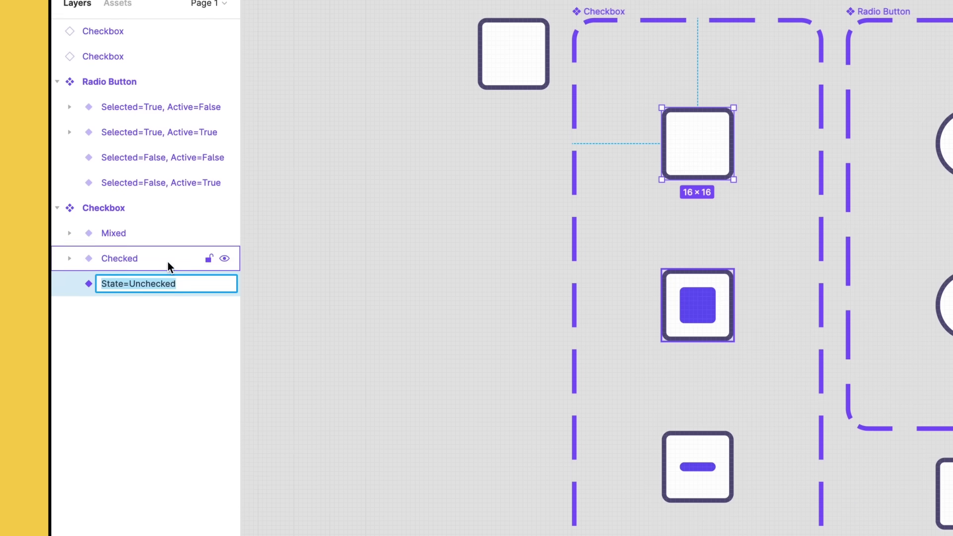
pyautogui.click(168, 268)
pyautogui.doubleClick(167, 272)
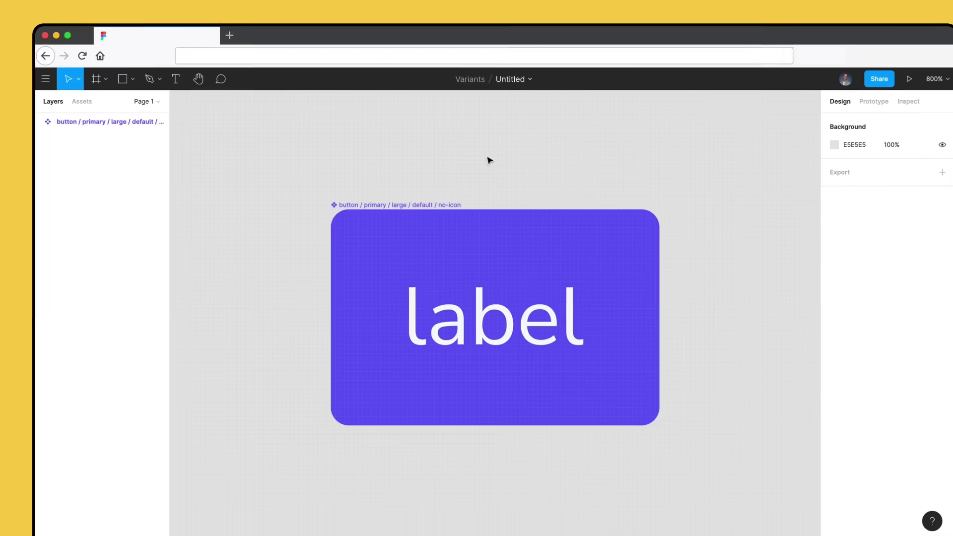
# Paste the secondary destructive button and combine it with the primary button as variants
pyautogui.press('super+v')
pyautogui.click(470, 151)
pyautogui.hotkey('shift', '1')
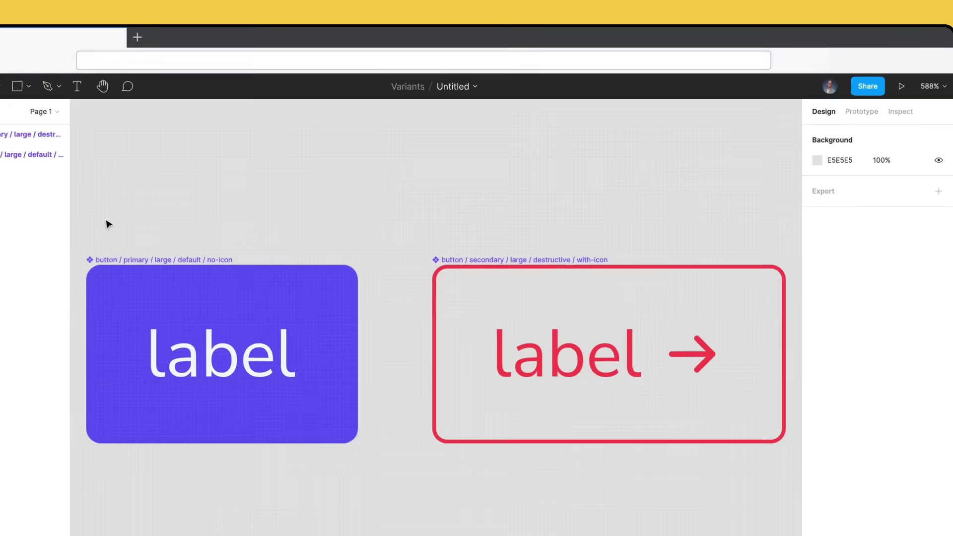
pyautogui.moveTo(108, 224); pyautogui.dragTo(756, 524)
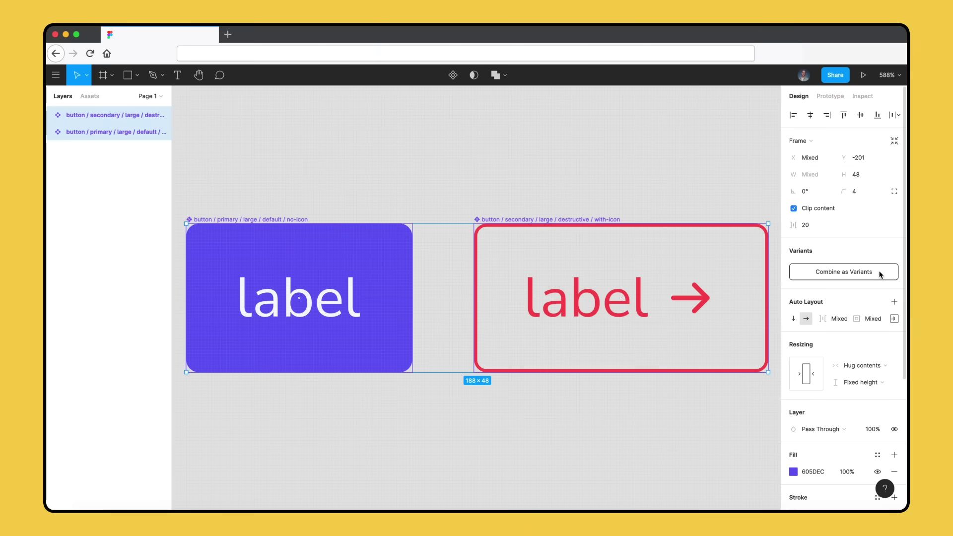
pyautogui.click(880, 274)
pyautogui.hotkey('shift', '2')
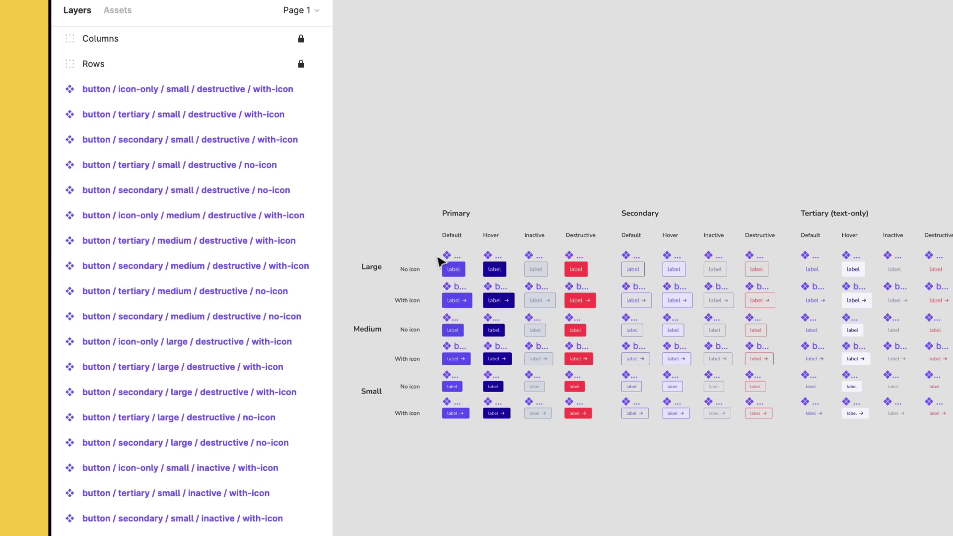
# Combine all button components into one variant set and name the first property Type
pyautogui.hotkey('ctrl', 'a')
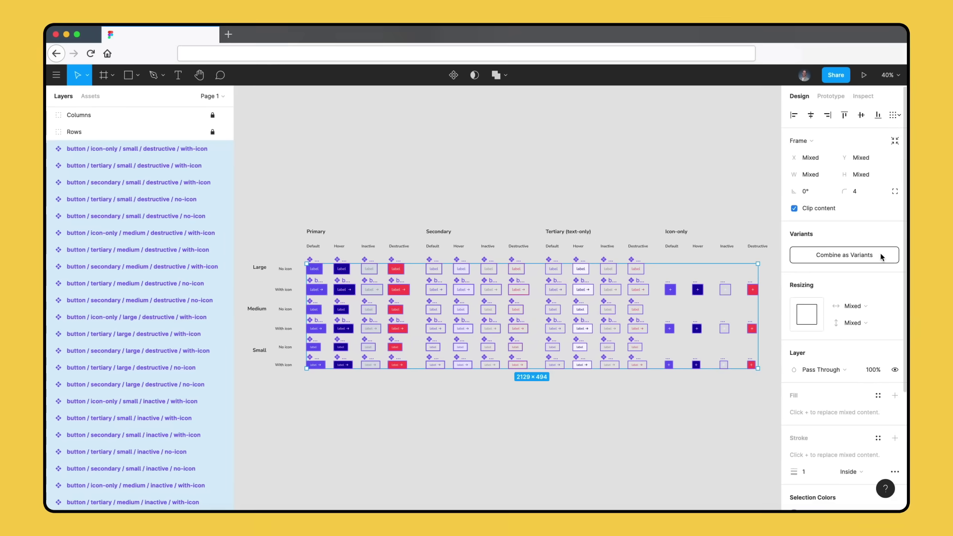
pyautogui.click(881, 256)
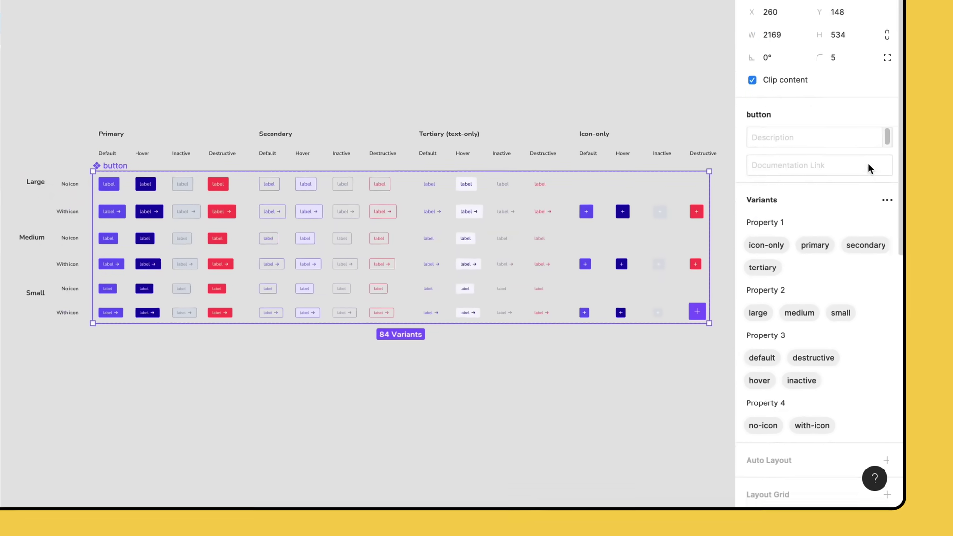
pyautogui.doubleClick(813, 298)
pyautogui.write('Type')
# Rename the remaining variant properties to Size, State and Icon
pyautogui.doubleClick(789, 263)
pyautogui.write('Size')
pyautogui.doubleClick(792, 314)
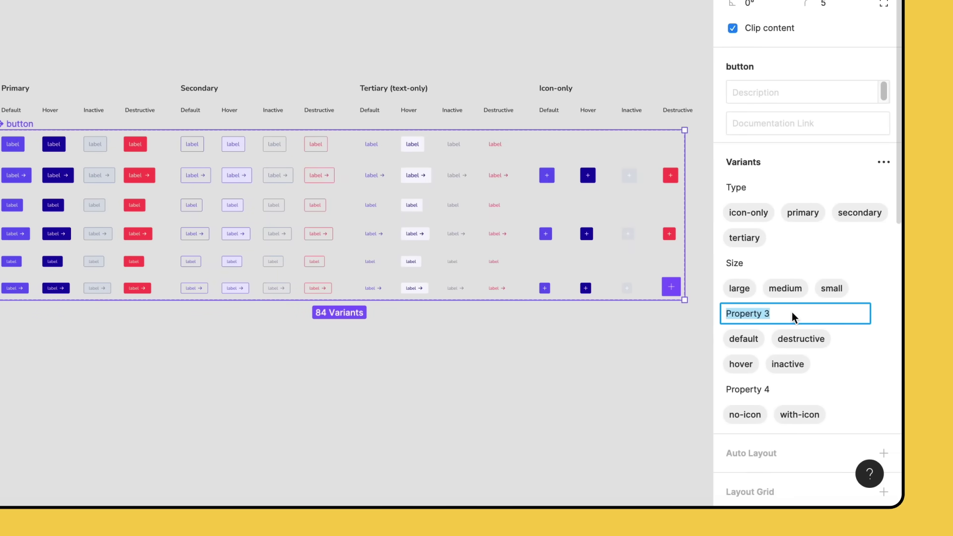
pyautogui.write('State')
pyautogui.doubleClick(792, 390)
pyautogui.write('Icon')
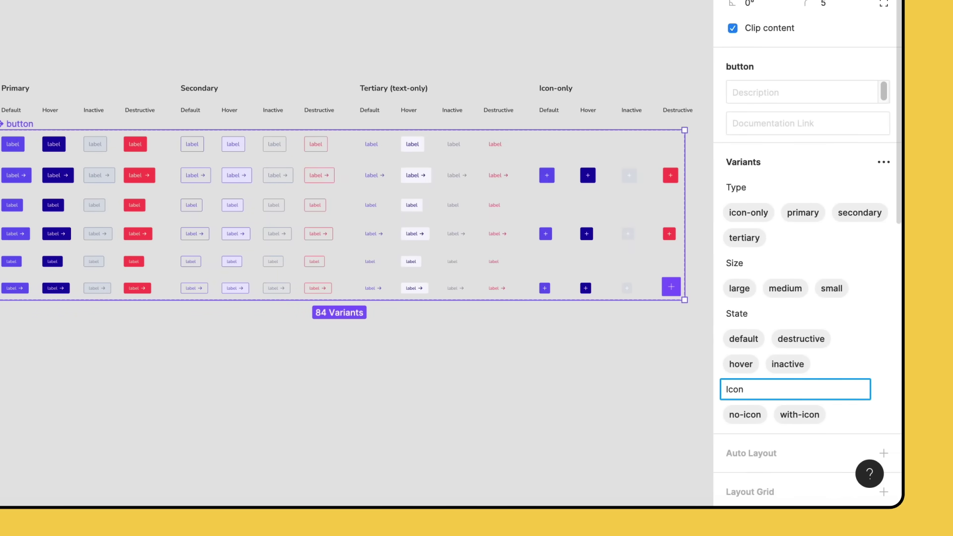
pyautogui.press('Return')
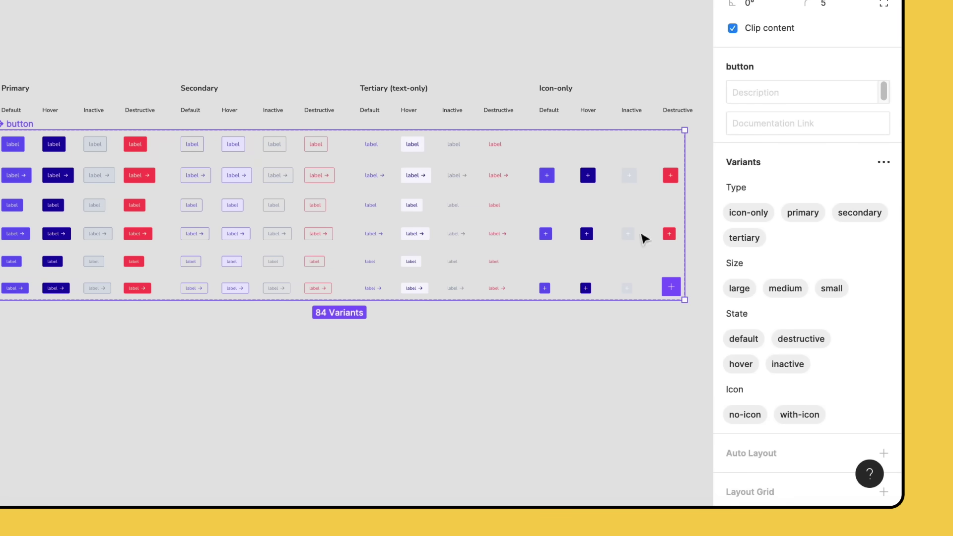
pyautogui.moveTo(722, 266)
pyautogui.moveTo(722, 265)
pyautogui.mouseDown()
pyautogui.moveTo(720, 180)
pyautogui.moveTo(724, 280)
pyautogui.mouseUp()
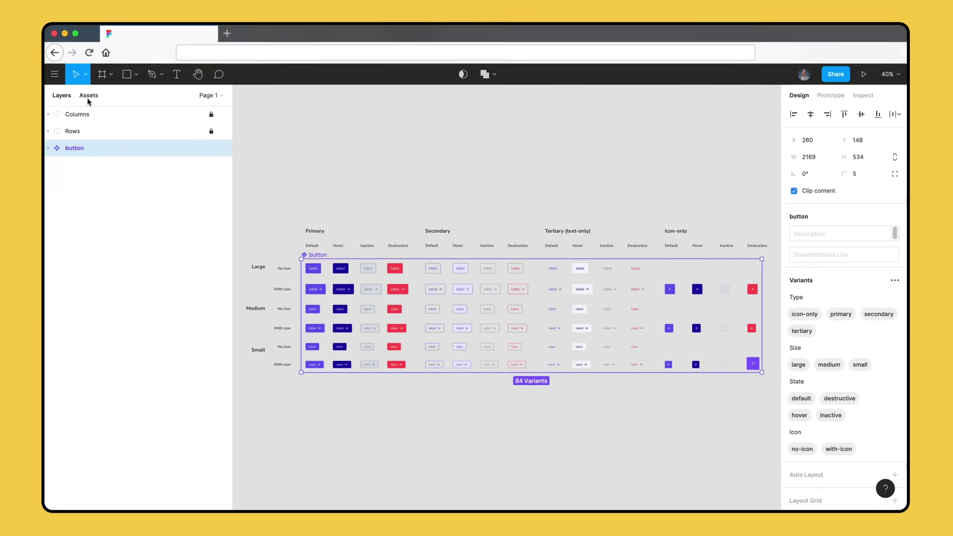
# Place a button instance from the local components above the variant grid
pyautogui.click(90, 96)
pyautogui.moveTo(79, 177); pyautogui.dragTo(520, 196)
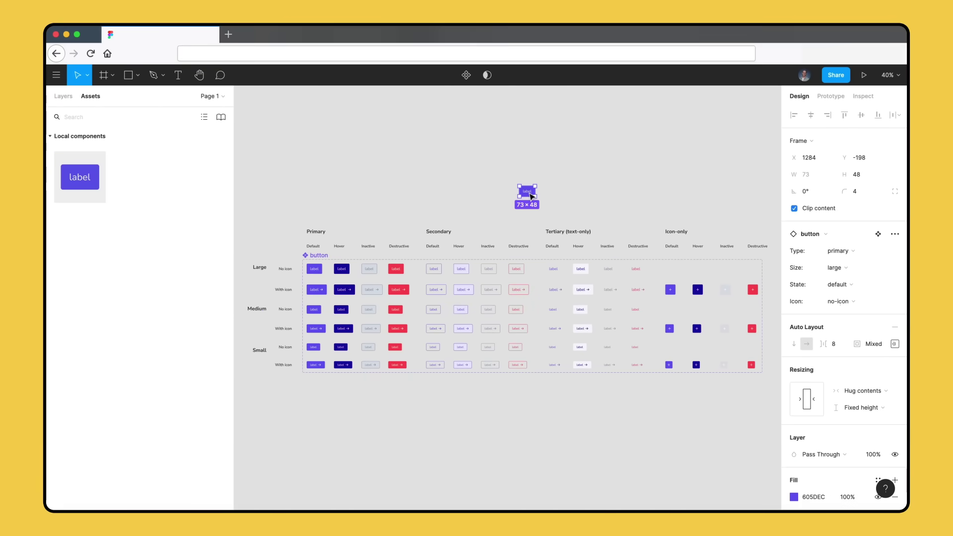
pyautogui.hotkey('shift', '2')
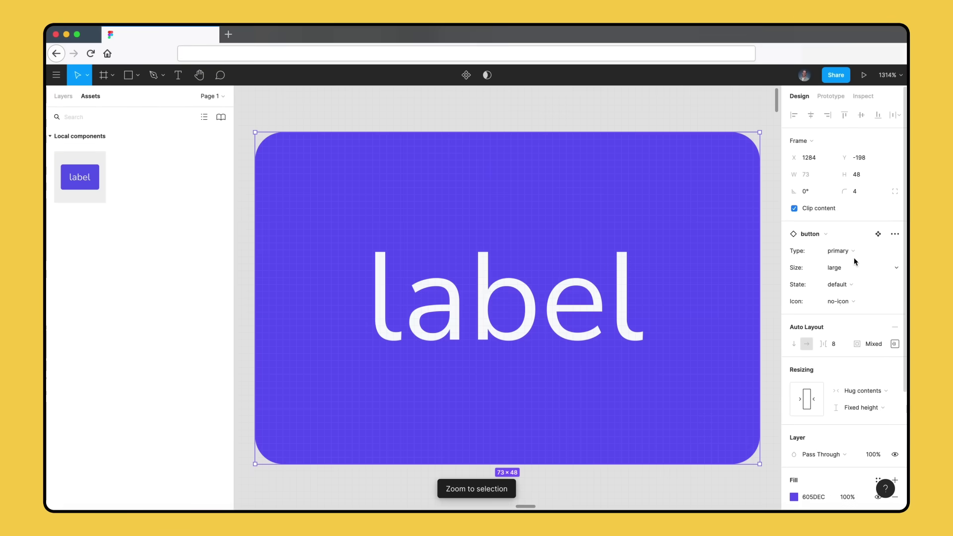
# Set the instance to secondary, medium, destructive, with-icon, giving a red outlined 90×40 button
pyautogui.click(838, 251)
pyautogui.click(860, 263)
pyautogui.click(843, 268)
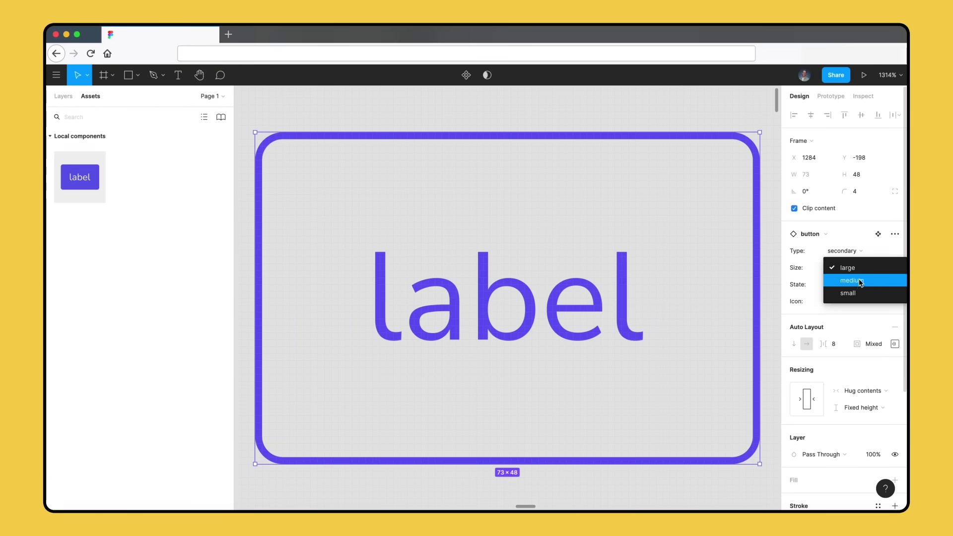
pyautogui.click(857, 280)
pyautogui.click(858, 286)
pyautogui.click(850, 307)
pyautogui.click(849, 303)
pyautogui.click(851, 313)
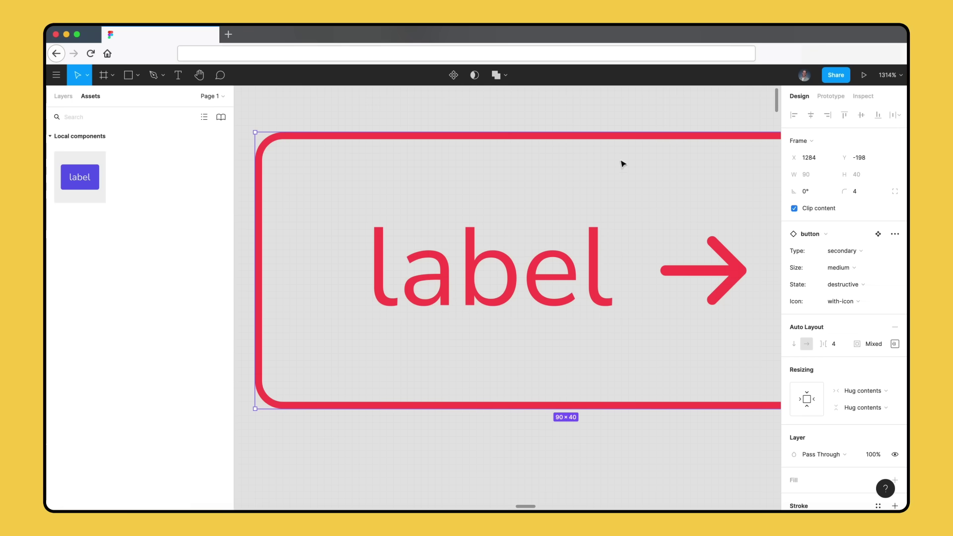
pyautogui.hotkey('shift', '1')
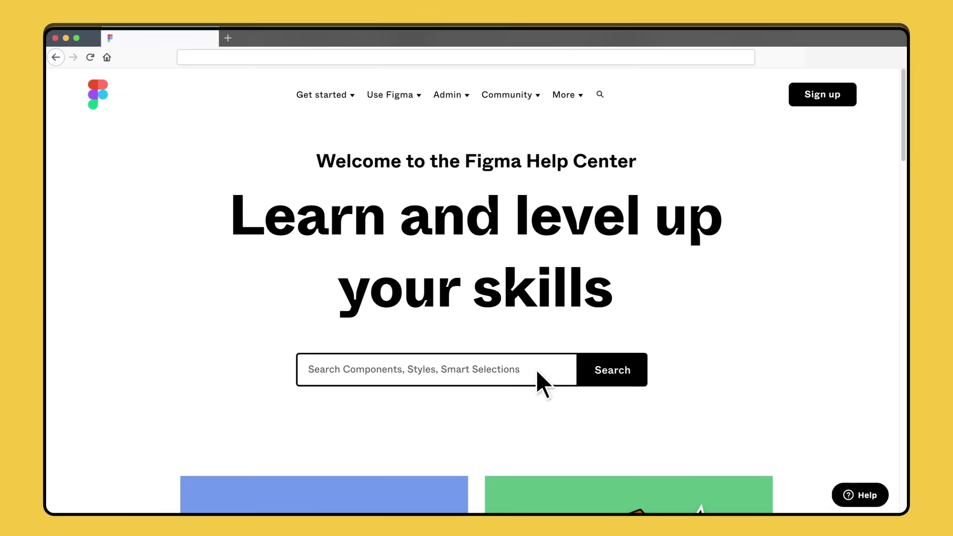
# Enter 'Variants' in the Figma Help Center search box
pyautogui.click(536, 370)
pyautogui.write('Variants')
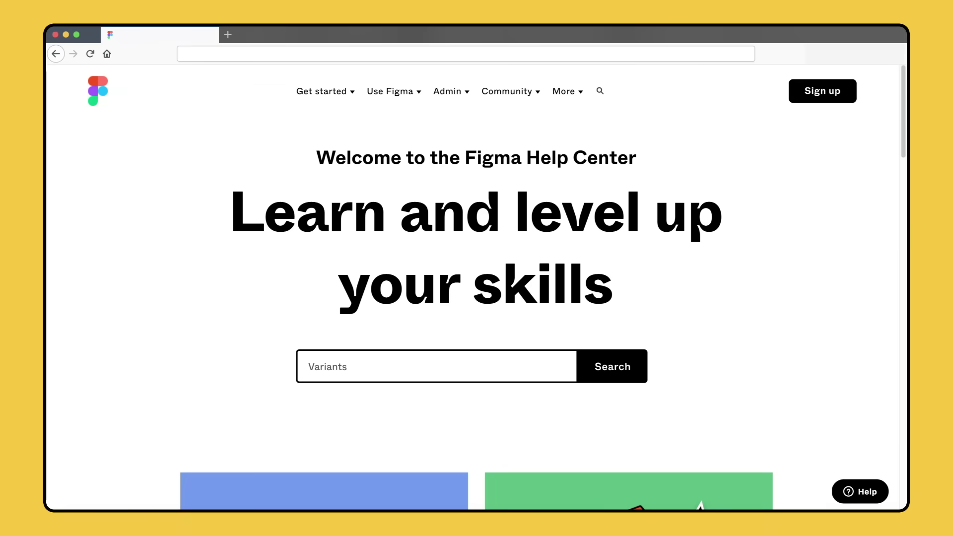